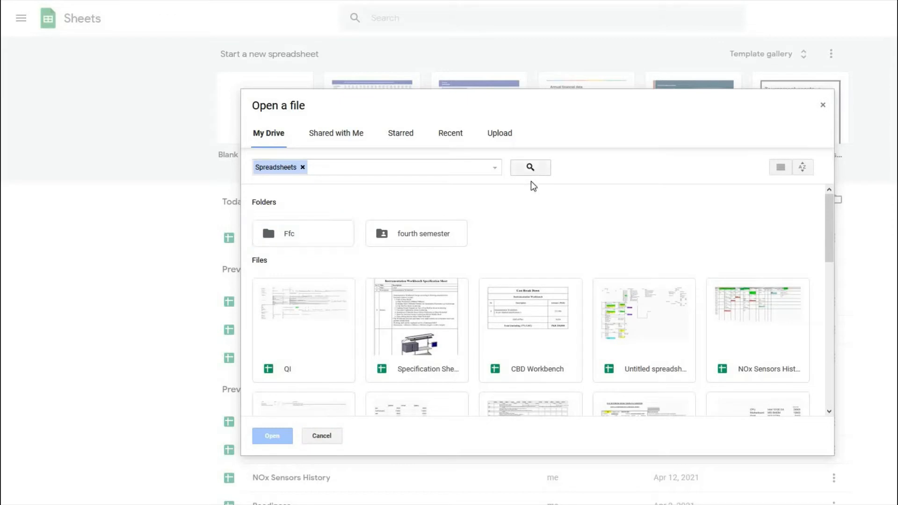
# Step: Upload the Q20058696-FFC (Excel Sheet) file from the Desktop folder and open it as a spreadsheet
pyautogui.click(505, 136)
pyautogui.click(548, 301)
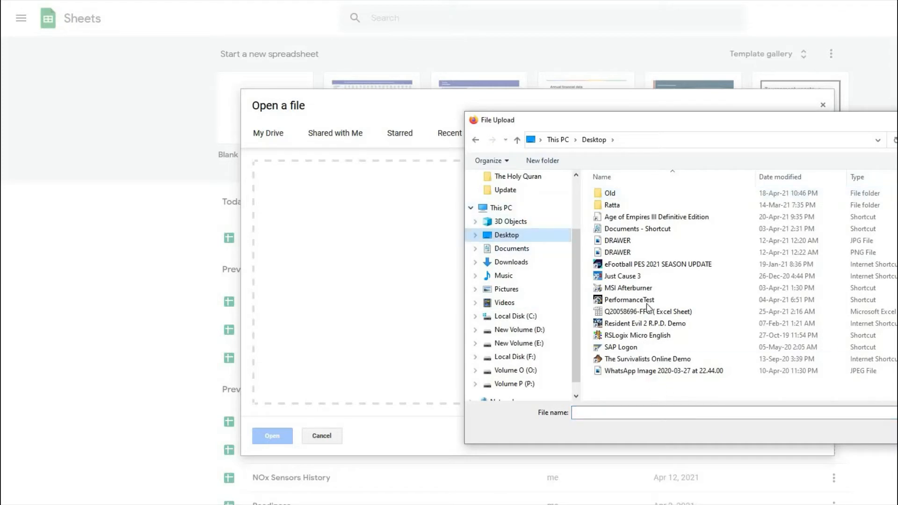
pyautogui.doubleClick(629, 312)
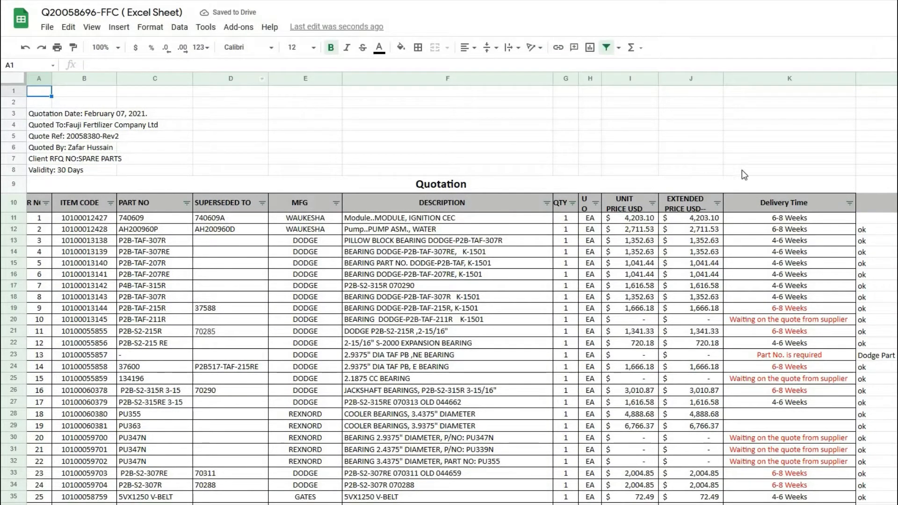
# Step: Narrow the Description column F of the quotation table so it takes less width than its longer entries
pyautogui.scroll(-20, 337, 241)
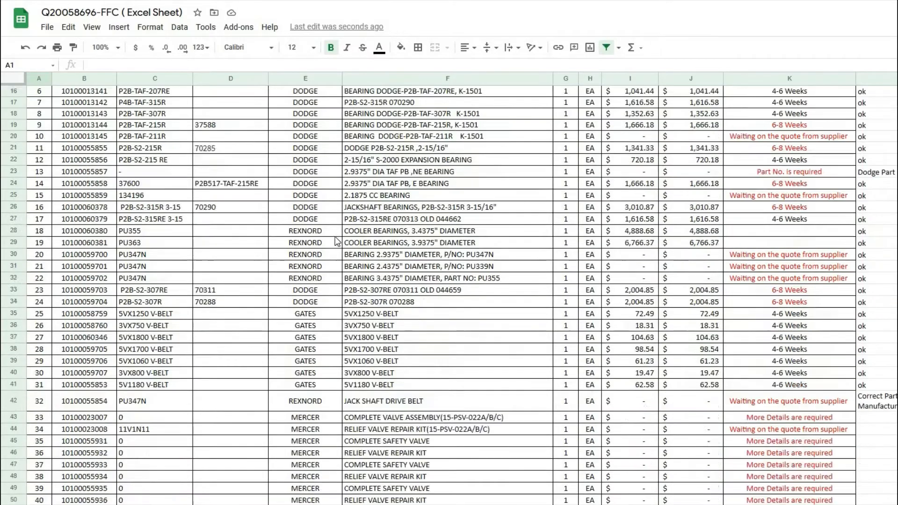
pyautogui.scroll(-5, 336, 241)
pyautogui.scroll(20, 328, 262)
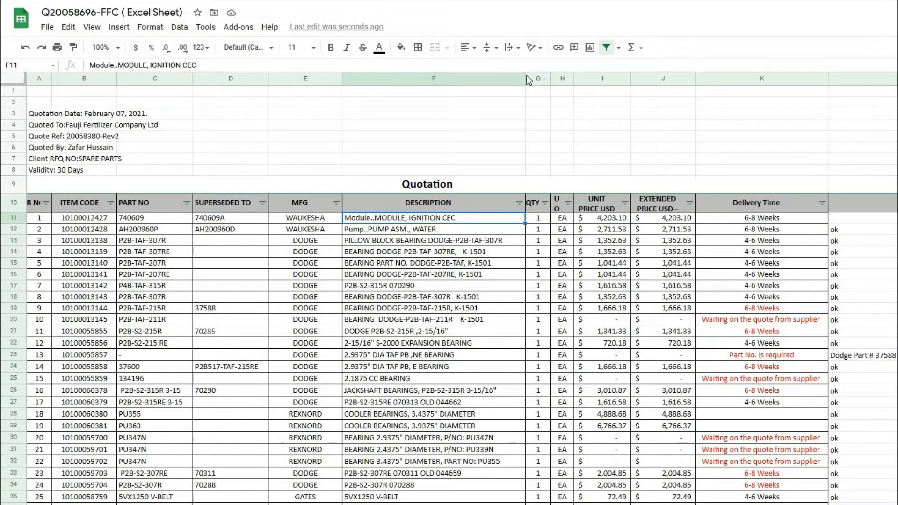
pyautogui.moveTo(429, 100); pyautogui.dragTo(456, 95)
pyautogui.click(406, 287)
# Step: Apply text wrapping to the whole Description column F
pyautogui.scroll(-10, 402, 281)
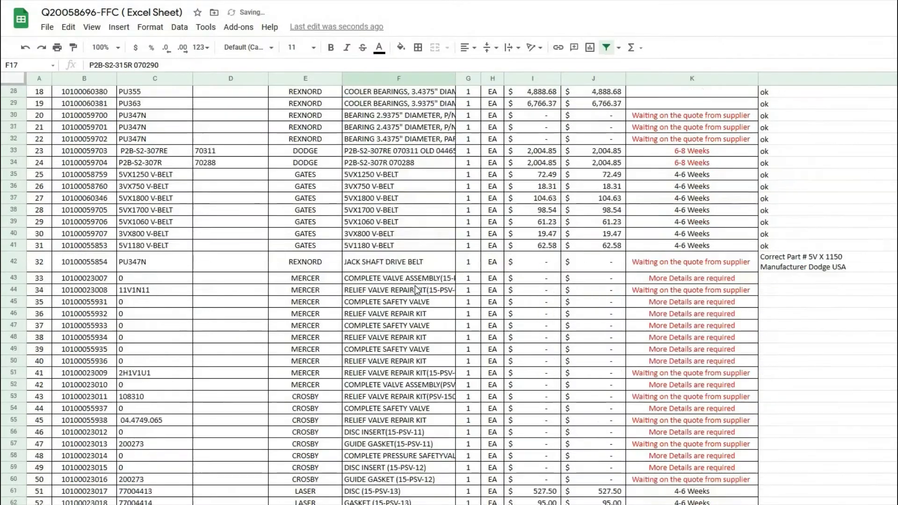
pyautogui.scroll(10, 398, 262)
pyautogui.click(394, 245)
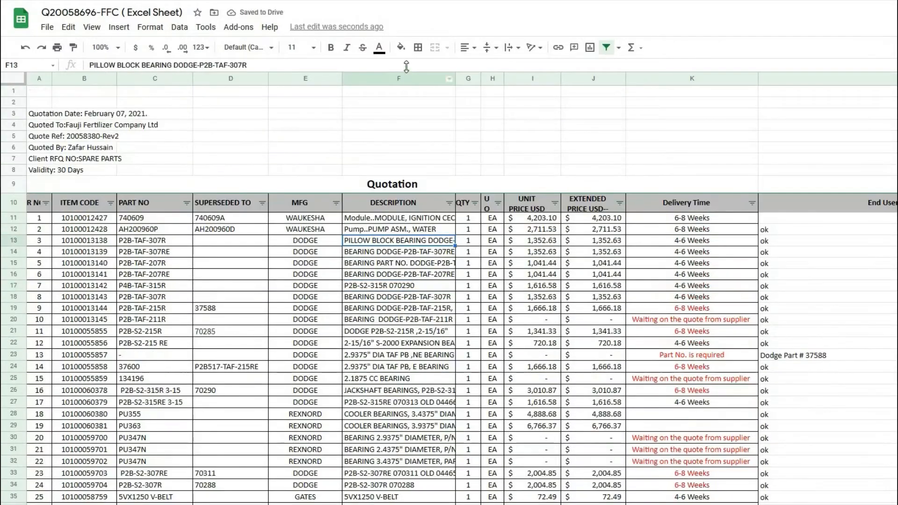
pyautogui.click(399, 79)
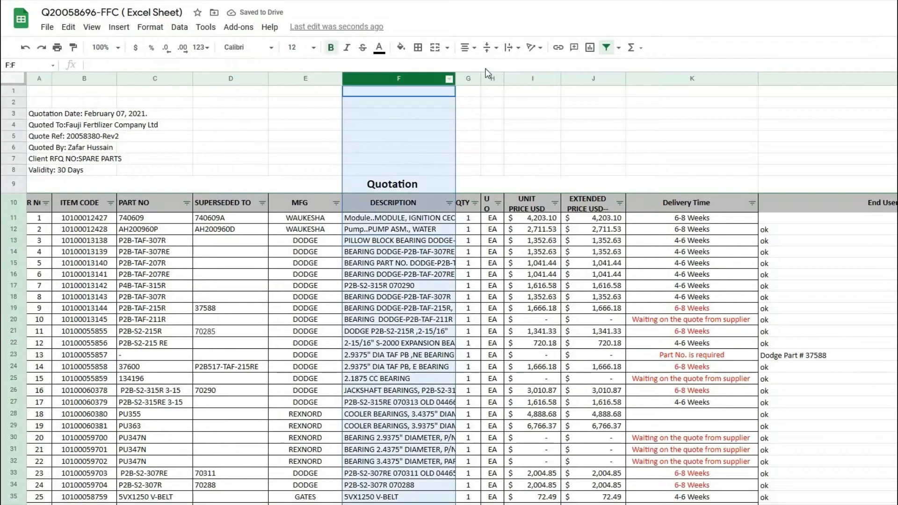
pyautogui.click(513, 47)
pyautogui.click(529, 71)
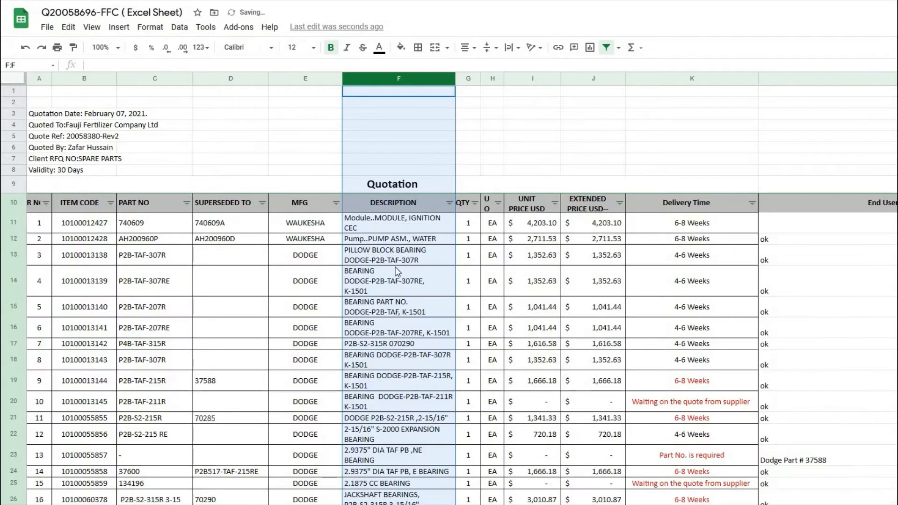
# Step: Examine how the wrapped descriptions fit their cells further down column F
pyautogui.click(396, 265)
pyautogui.scroll(-5, 397, 266)
pyautogui.click(399, 293)
pyautogui.click(391, 310)
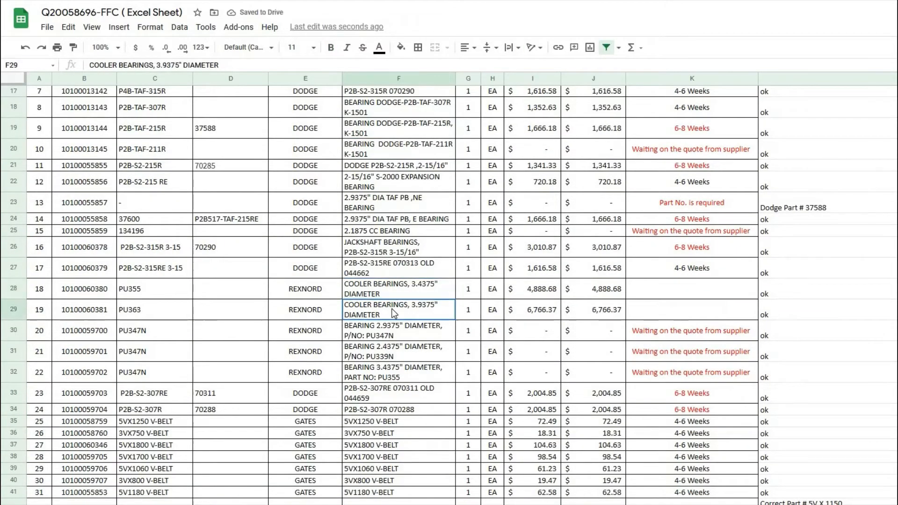
pyautogui.scroll(-6, 391, 310)
pyautogui.click(395, 310)
pyautogui.scroll(-7, 396, 310)
pyautogui.click(397, 311)
pyautogui.scroll(20, 397, 310)
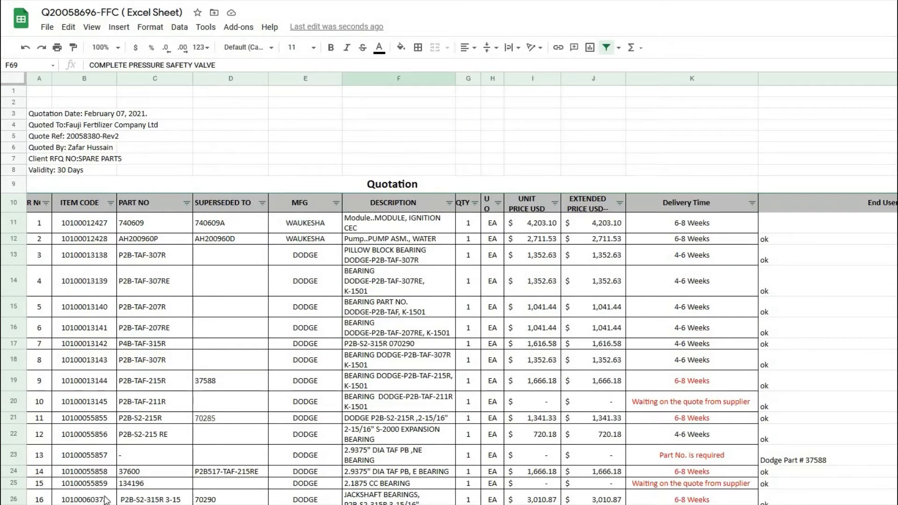
# Step: Copy all unit prices from I11 down to the last item row, I11:I1732
pyautogui.click(399, 227)
pyautogui.click(430, 252)
pyautogui.click(440, 227)
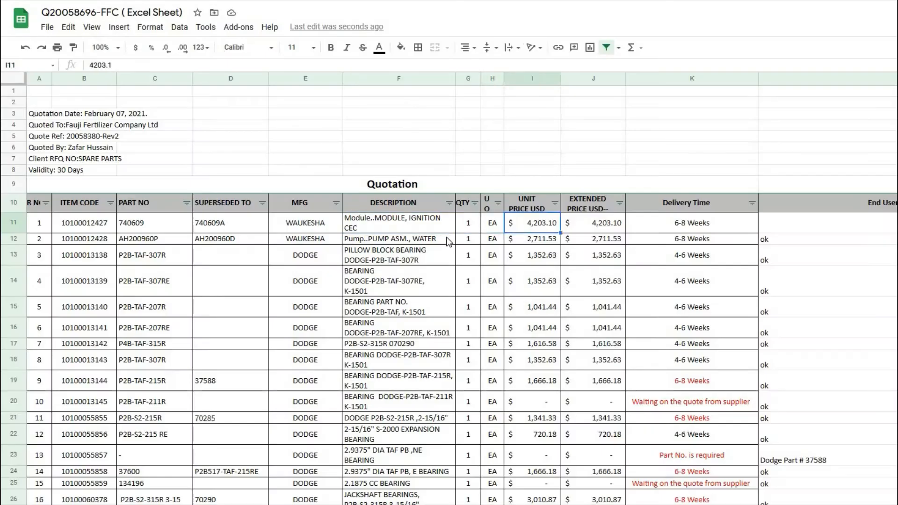
pyautogui.hotkey('shift', 'Down')
pyautogui.hotkey('shift', 'Down')
pyautogui.hotkey('shift', 'Down')
pyautogui.hotkey('shift', 'Down')
pyautogui.hotkey('shift', 'Down')
pyautogui.hotkey('shift', 'Down')
pyautogui.hotkey('shift', 'Down')
pyautogui.hotkey('shift', 'Down')
pyautogui.hotkey('shift', 'Down')
pyautogui.hotkey('shift', 'Down')
pyautogui.hotkey('shift', 'Down')
pyautogui.hotkey('shift', 'Down')
pyautogui.hotkey('shift', 'Down')
pyautogui.hotkey('shift', 'Down')
pyautogui.hotkey('shift', 'Down')
pyautogui.hotkey('shift', 'Down')
pyautogui.hotkey('shift', 'Down')
pyautogui.hotkey('shift', 'Down')
pyautogui.hotkey('shift', 'Down')
pyautogui.hotkey('shift', 'Down')
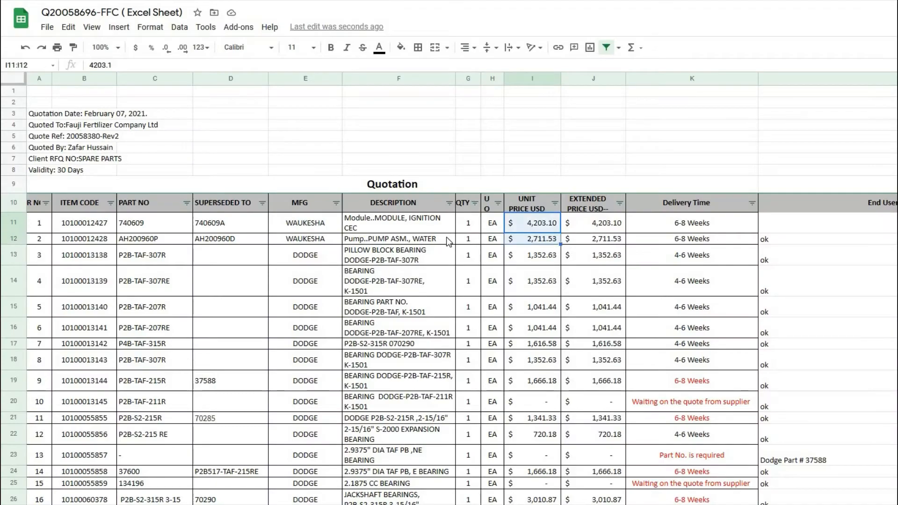
pyautogui.hotkey('shift', 'Down')
pyautogui.hotkey('shift', 'Down')
pyautogui.hotkey('shift', 'Down')
pyautogui.hotkey('shift', 'Down')
pyautogui.hotkey('shift', 'Down')
pyautogui.hotkey('shift', 'Down')
pyautogui.hotkey('shift', 'Down')
pyautogui.hotkey('shift', 'Down')
pyautogui.hotkey('shift', 'Down')
pyautogui.hotkey('shift', 'Down')
pyautogui.hotkey('shift', 'Down')
pyautogui.hotkey('shift', 'Down')
pyautogui.hotkey('shift', 'Down')
pyautogui.hotkey('shift', 'Down')
pyautogui.hotkey('shift', 'Down')
pyautogui.hotkey('shift', 'Down')
pyautogui.hotkey('shift', 'Down')
pyautogui.hotkey('shift', 'Down')
pyautogui.hotkey('shift', 'Down')
pyautogui.hotkey('shift', 'Down')
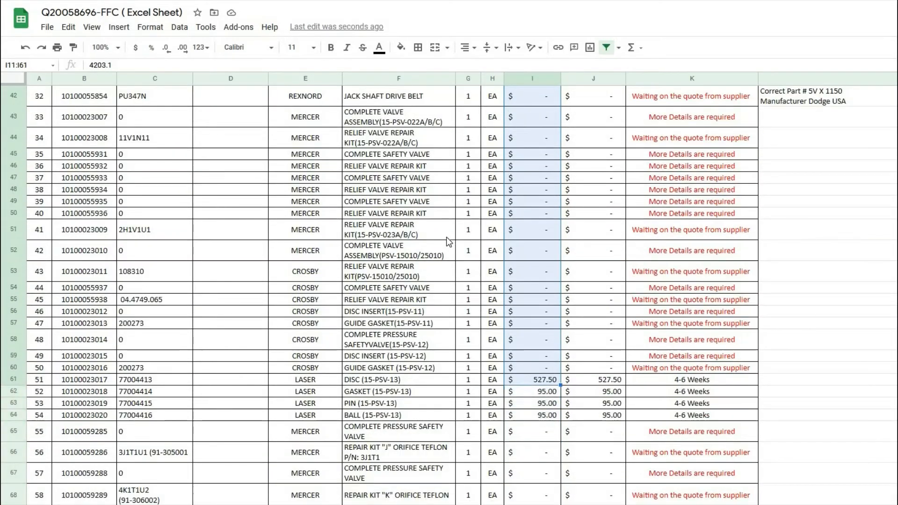
pyautogui.hotkey('ctrl', 'shift', 'Down')
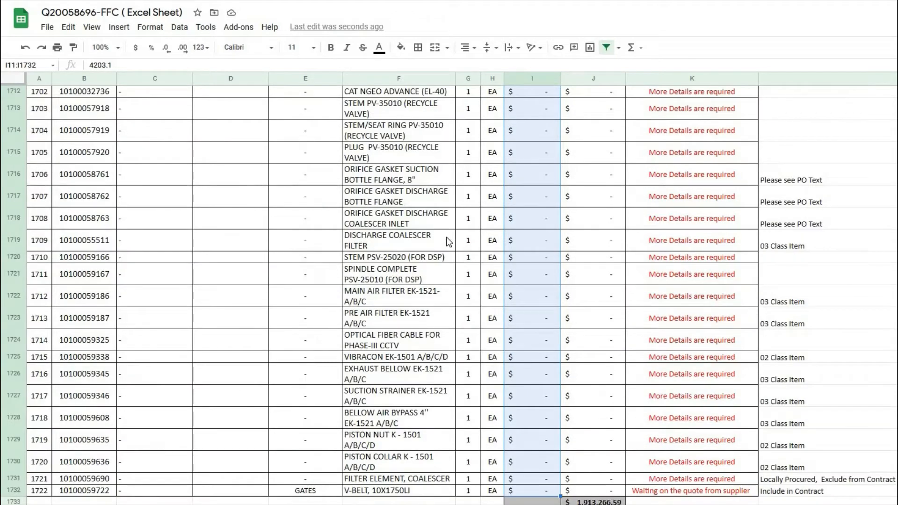
pyautogui.scroll(-3, 446, 237)
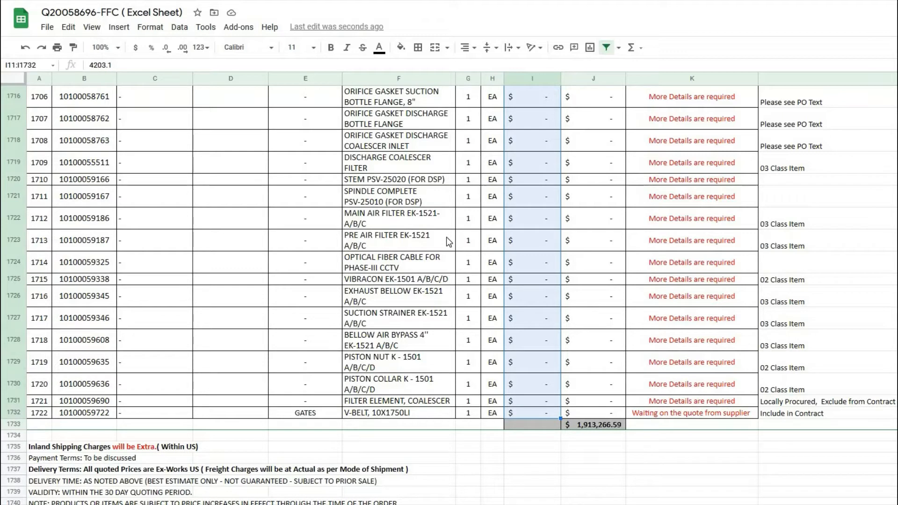
pyautogui.hotkey('ctrl', 'c')
# Step: Paste the copied unit prices into column M starting at M11, and fit the column width to the values
pyautogui.scroll(3, 746, 206)
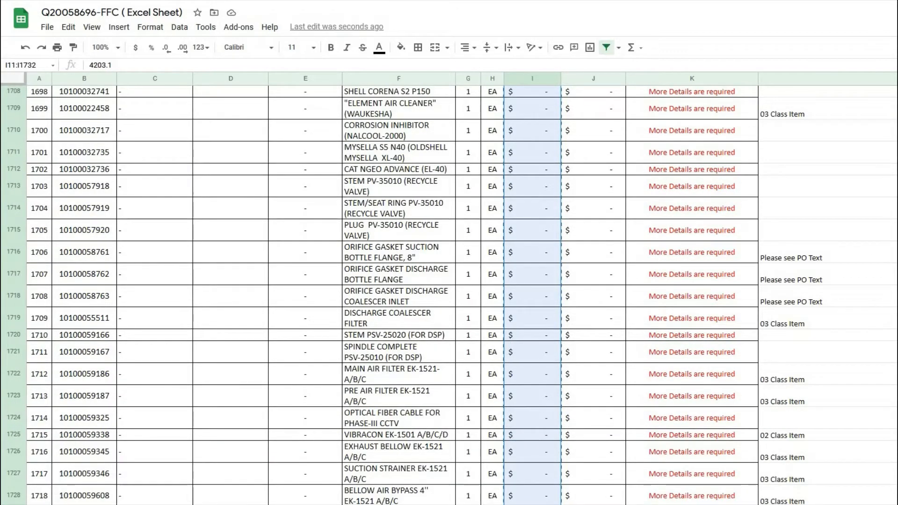
pyautogui.moveTo(897, 486); pyautogui.dragTo(897, 93)
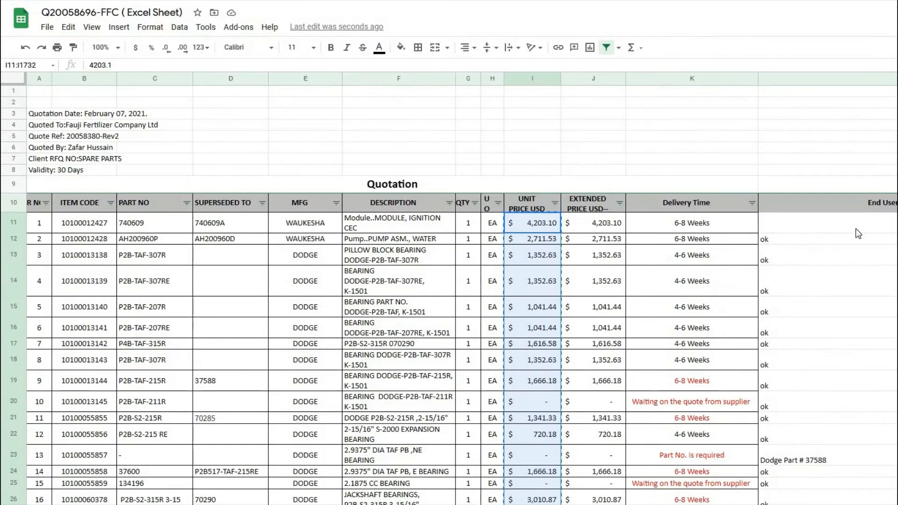
pyautogui.click(858, 228)
pyautogui.hscroll(5, 835, 206)
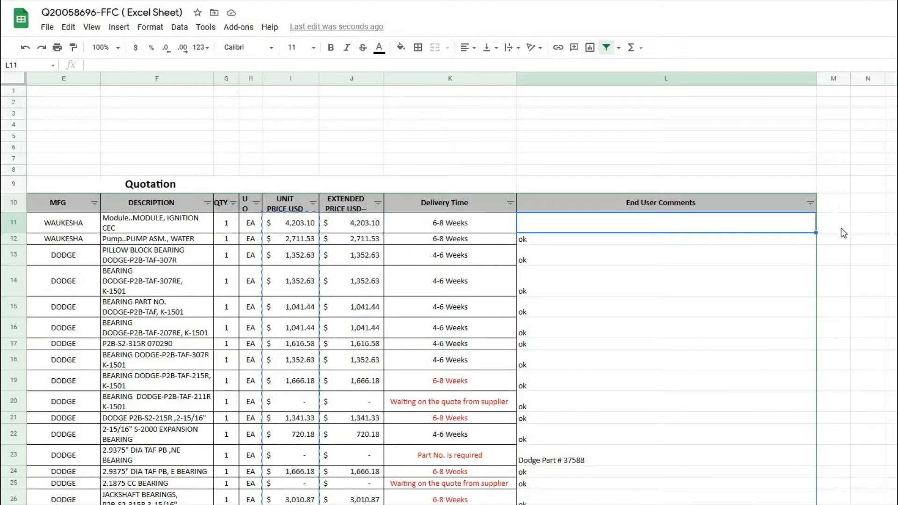
pyautogui.click(841, 228)
pyautogui.hotkey('ctrl', 'v')
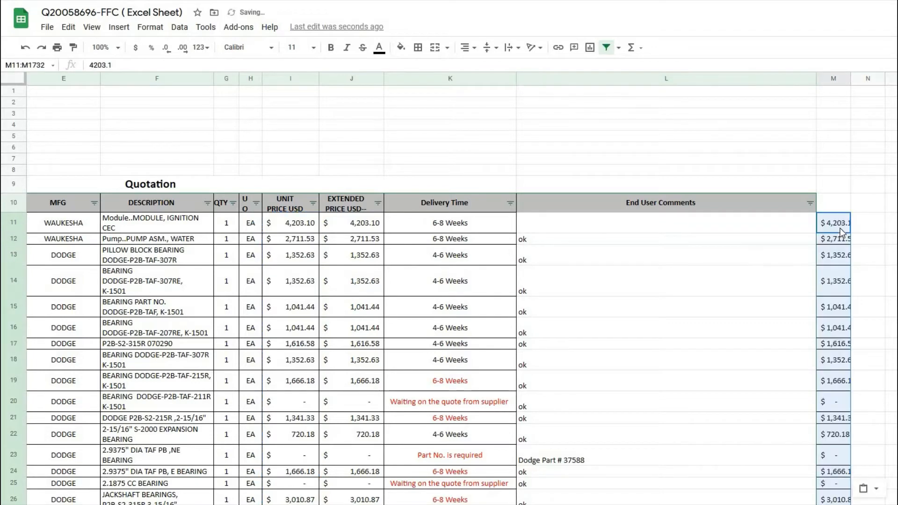
pyautogui.doubleClick(851, 79)
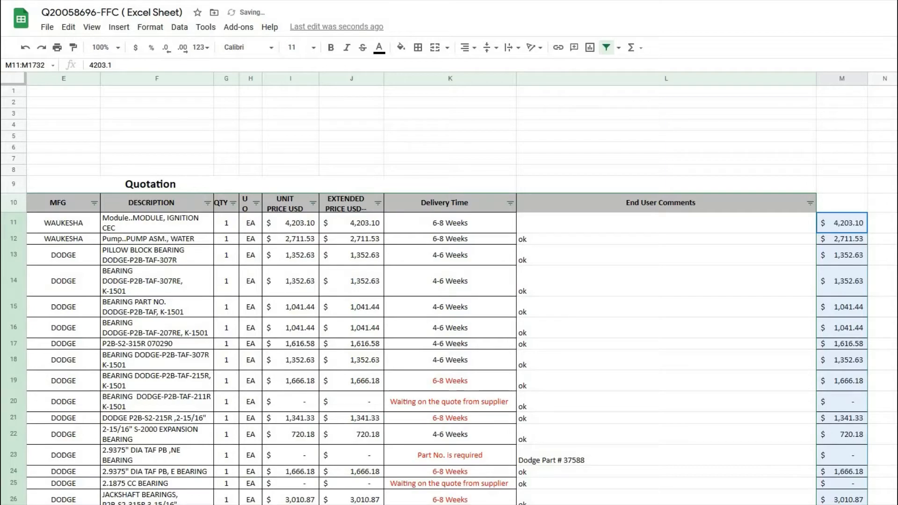
pyautogui.scroll(-20, 449, 295)
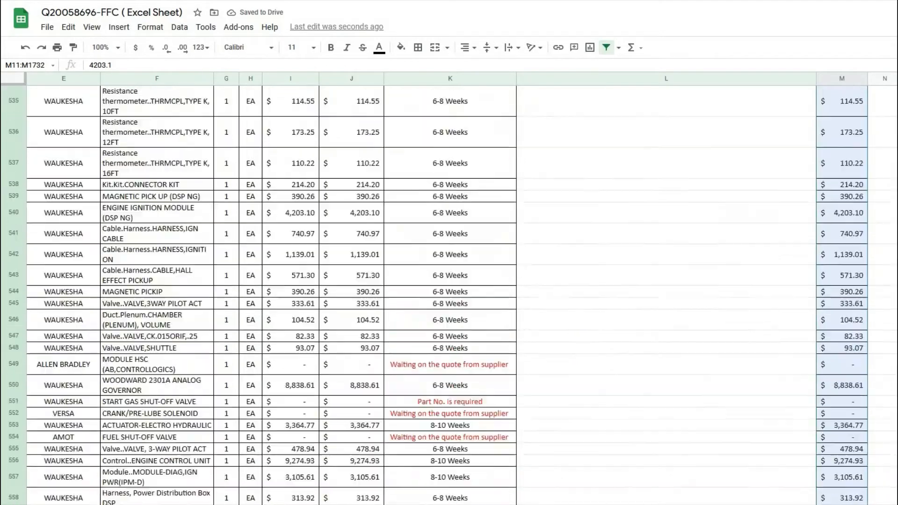
pyautogui.scroll(20, 449, 295)
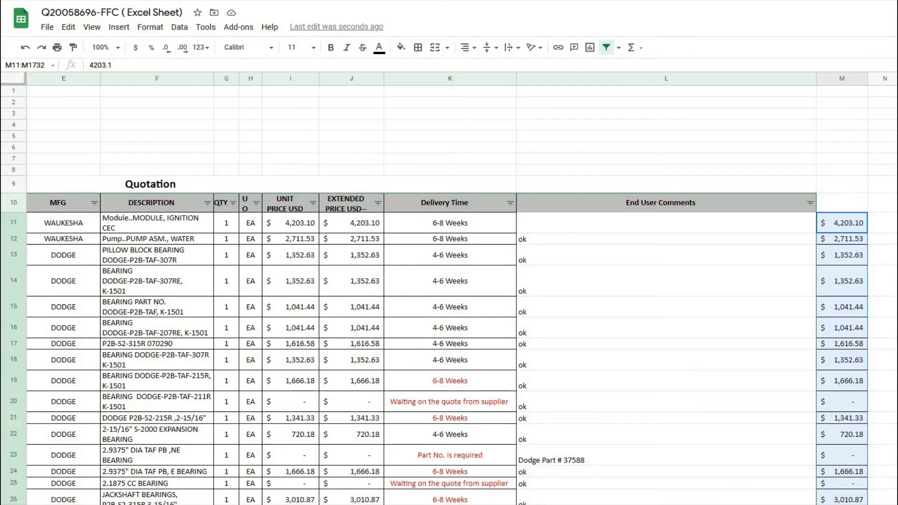
pyautogui.click(666, 328)
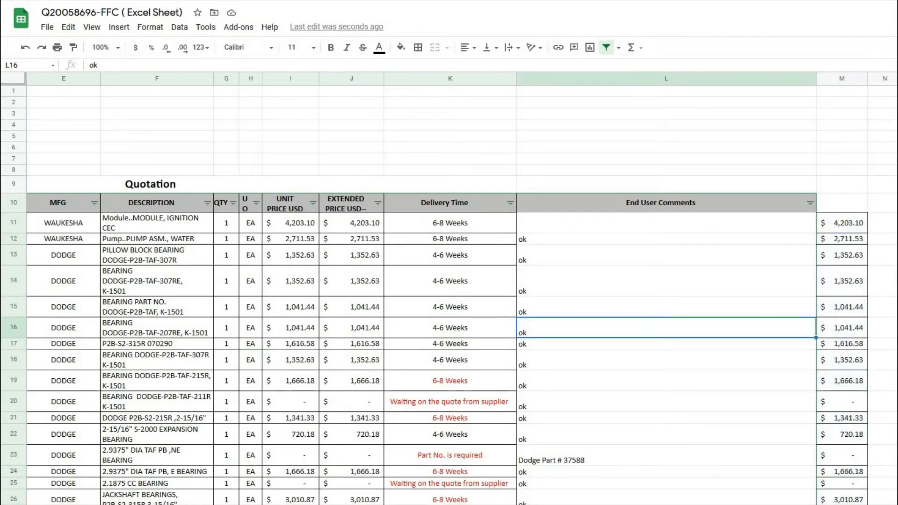
pyautogui.hscroll(-5, 361, 289)
pyautogui.click(361, 290)
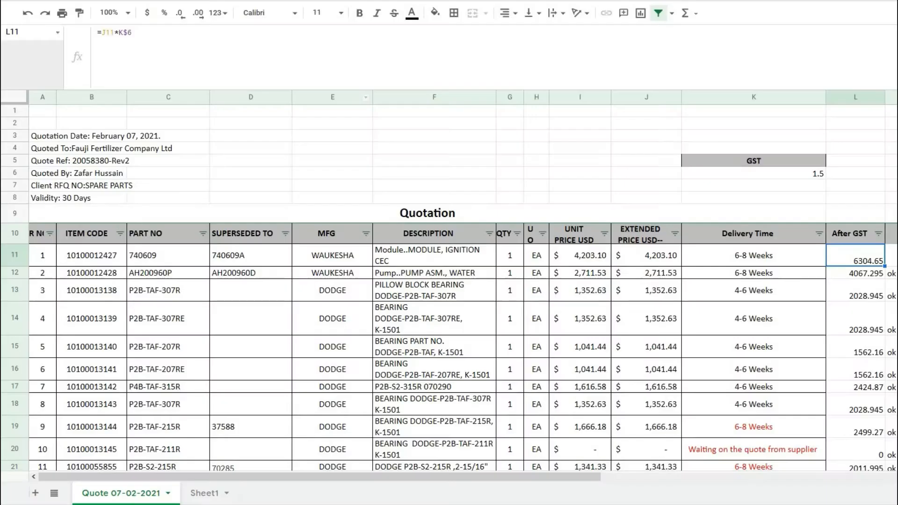
# Step: Clear all After GST formulas from L11 to the end of the sheet, L11:L1756, and return to L11
pyautogui.press('Return')
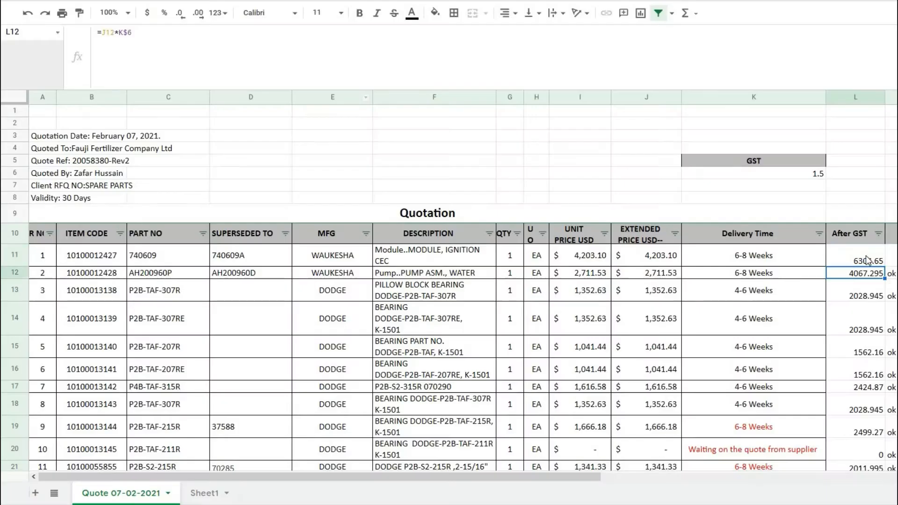
pyautogui.click(867, 260)
pyautogui.hotkey('ctrl', 'shift', 'Down')
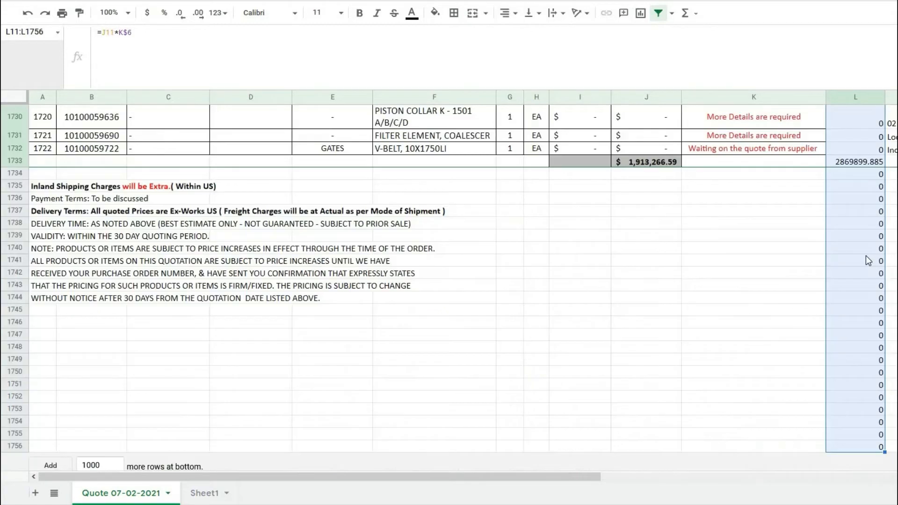
pyautogui.press('Delete')
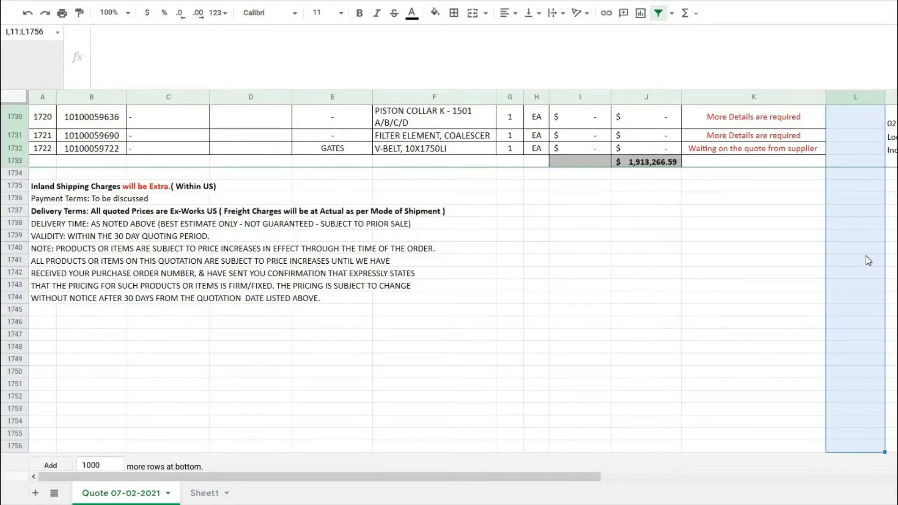
pyautogui.hotkey('ctrl', 'Up')
pyautogui.press('Up')
pyautogui.press('Up')
pyautogui.press('Down')
pyautogui.press('Down')
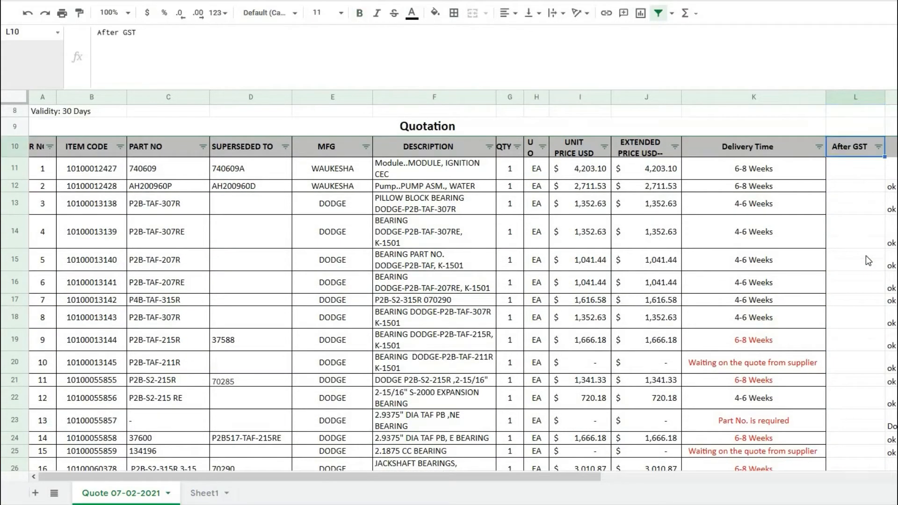
pyautogui.click(849, 246)
pyautogui.scroll(3, 871, 255)
pyautogui.click(873, 260)
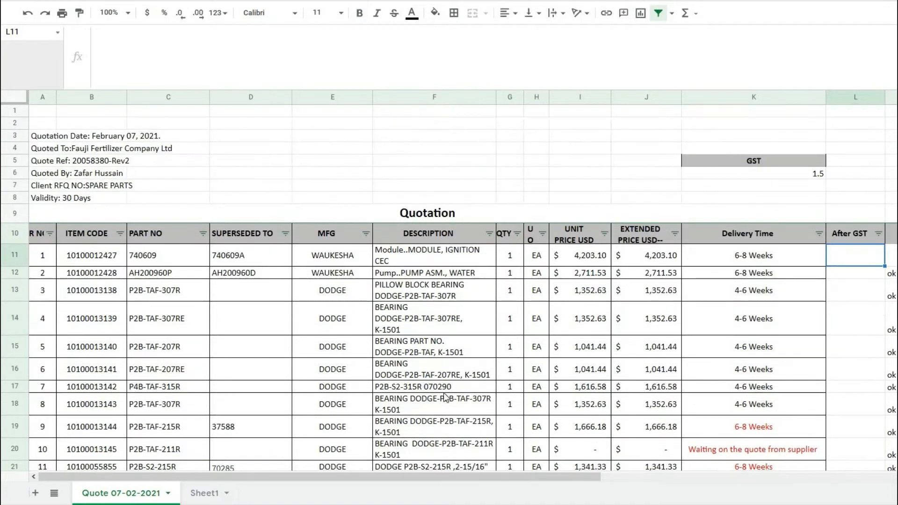
# Step: Move the GST heading and its 1.5 rate from K5:K6 to D4:D5 on Sheet1
pyautogui.moveTo(752, 161); pyautogui.dragTo(751, 173)
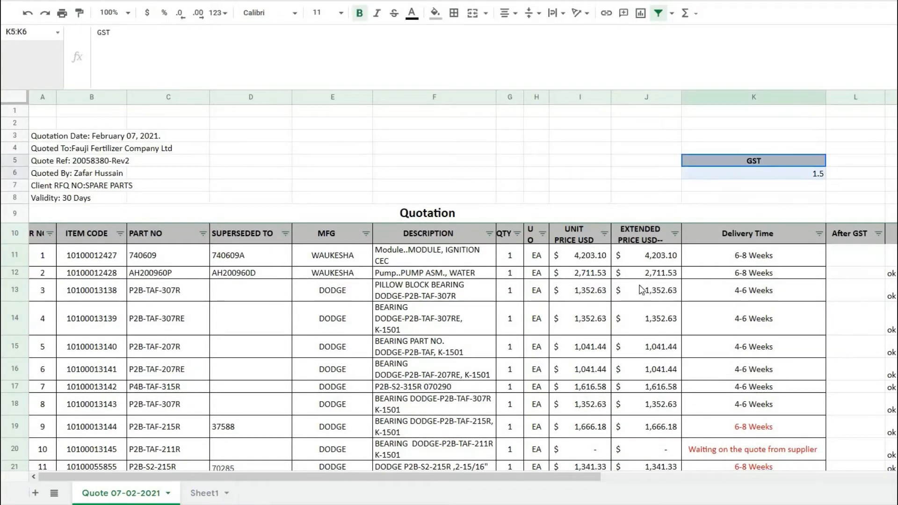
pyautogui.hotkey('ctrl', 'c')
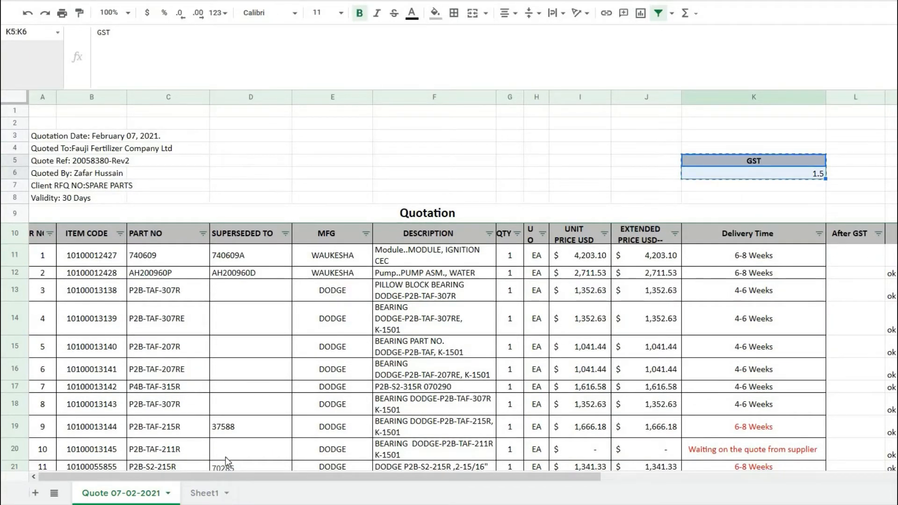
pyautogui.click(220, 493)
pyautogui.click(252, 149)
pyautogui.hotkey('ctrl', 'v')
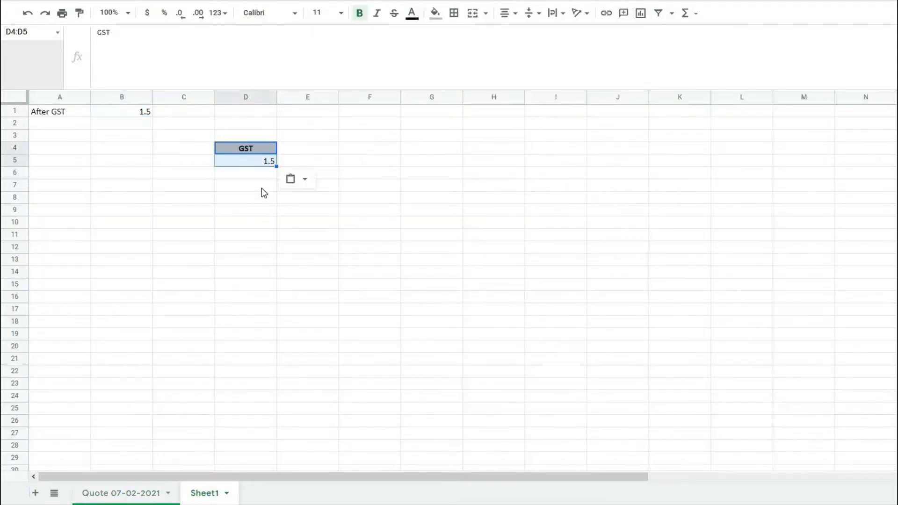
pyautogui.click(259, 165)
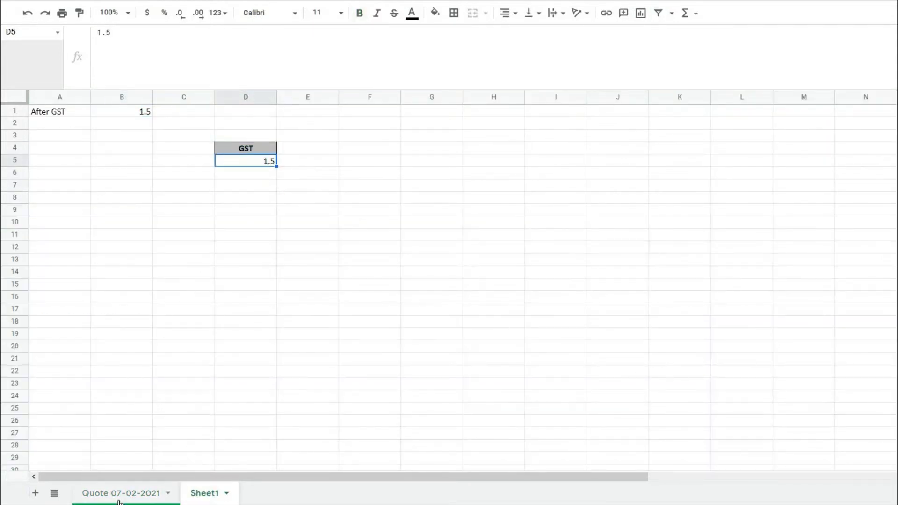
# Step: Enter the After GST formula =I11*Sheet1!D5 in L11 of the Quote 07-02-2021 sheet
pyautogui.click(161, 493)
pyautogui.click(844, 260)
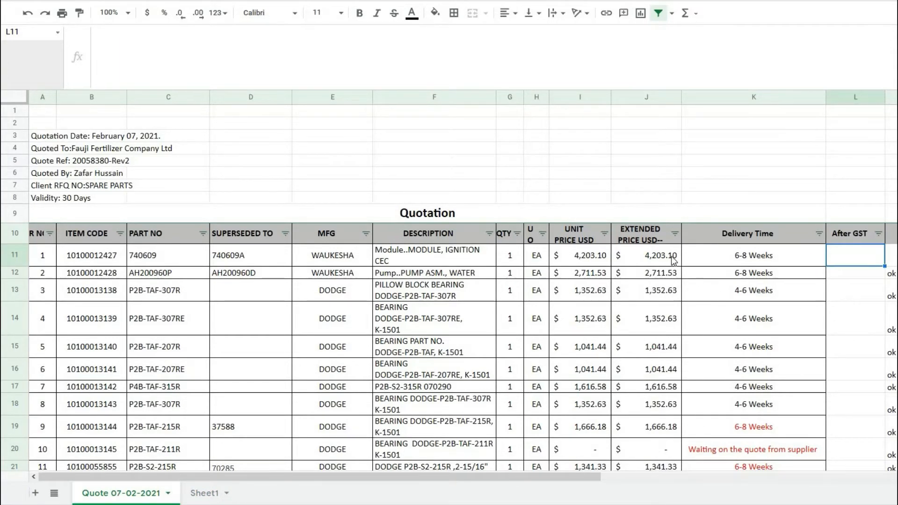
pyautogui.write('=')
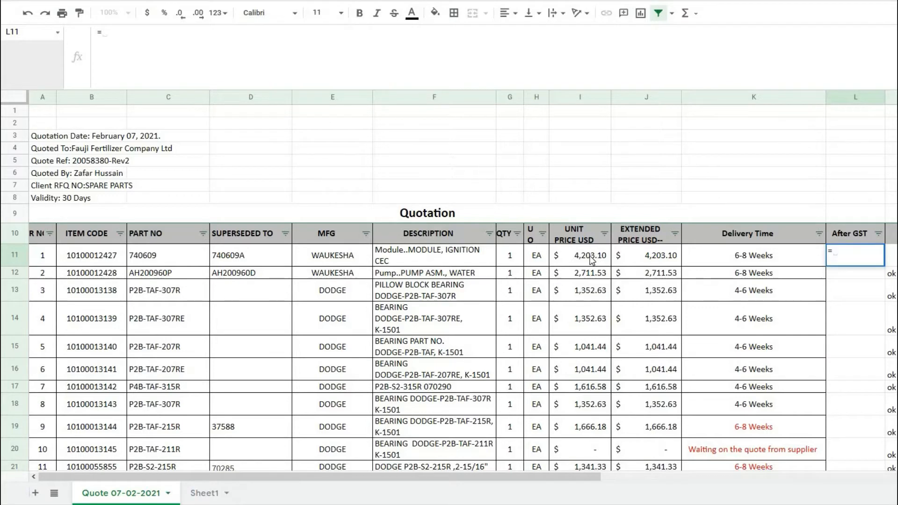
pyautogui.click(593, 258)
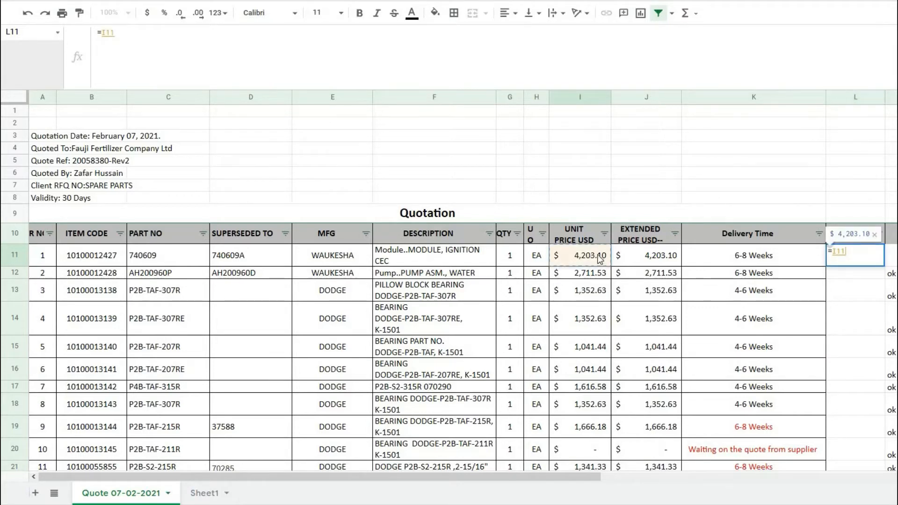
pyautogui.write('*')
pyautogui.click(206, 495)
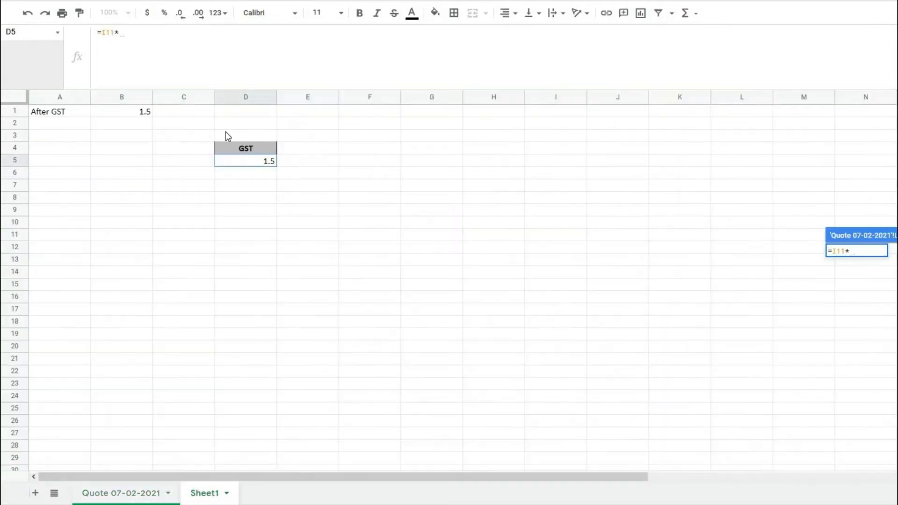
pyautogui.click(254, 161)
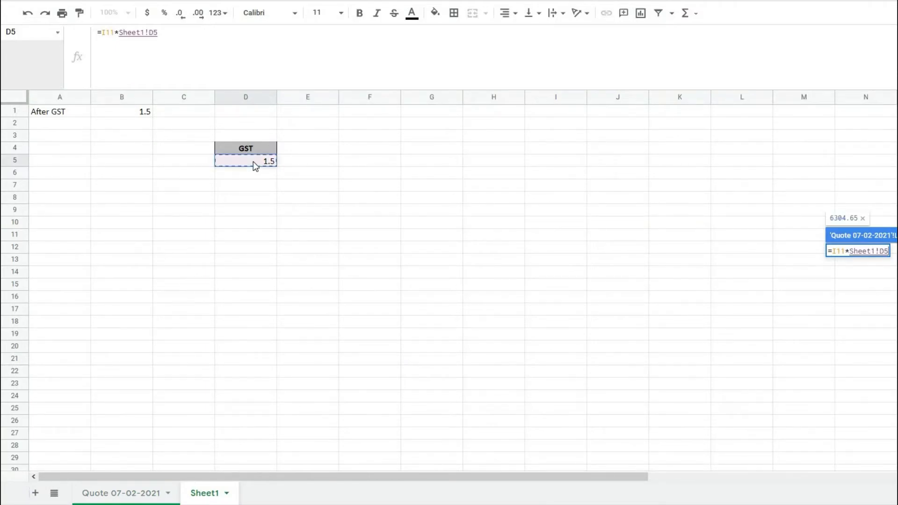
pyautogui.press('Return')
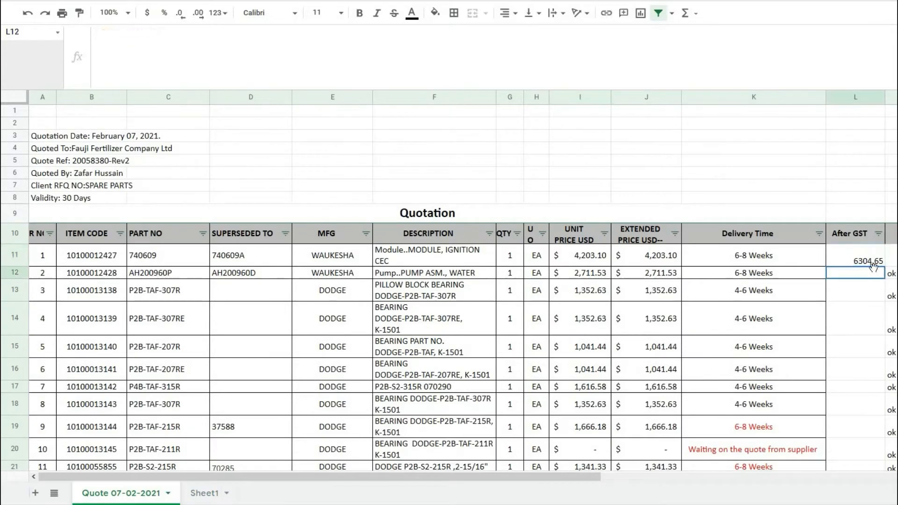
# Step: Fill the After GST formula from L11 down to L15 and step through the copied cells
pyautogui.click(873, 261)
pyautogui.moveTo(884, 266); pyautogui.dragTo(874, 352)
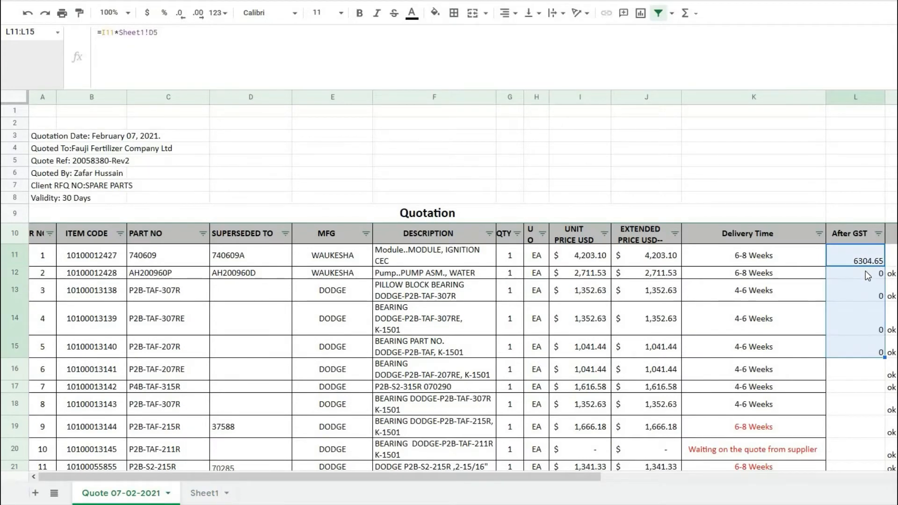
pyautogui.press('Down')
pyautogui.press('Down')
pyautogui.press('Down')
pyautogui.press('Down')
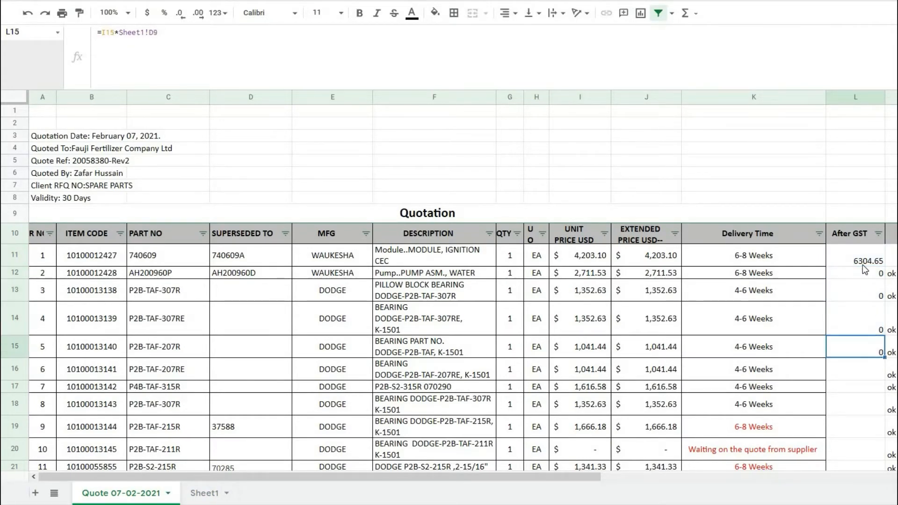
# Step: Examine the formula in L11 and the GST rate cell on Sheet1 that it references
pyautogui.click(863, 263)
pyautogui.click(169, 32)
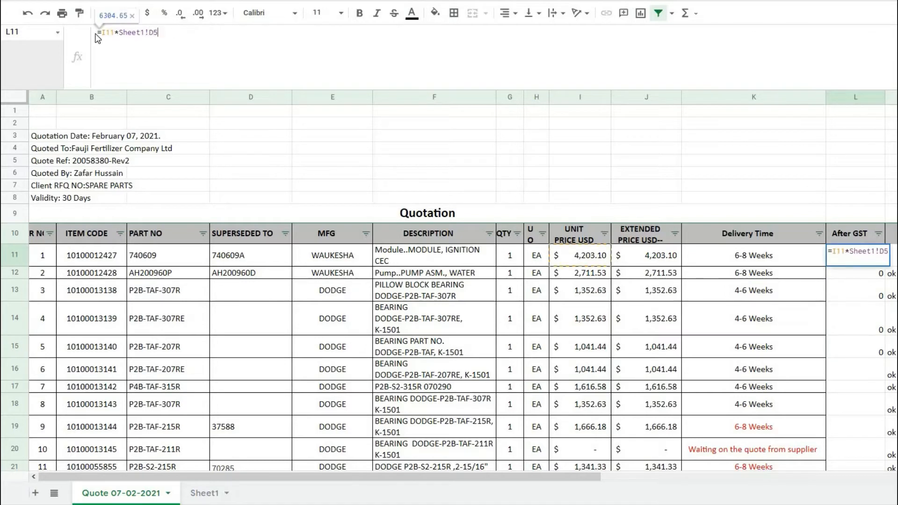
pyautogui.moveTo(97, 37); pyautogui.dragTo(168, 35)
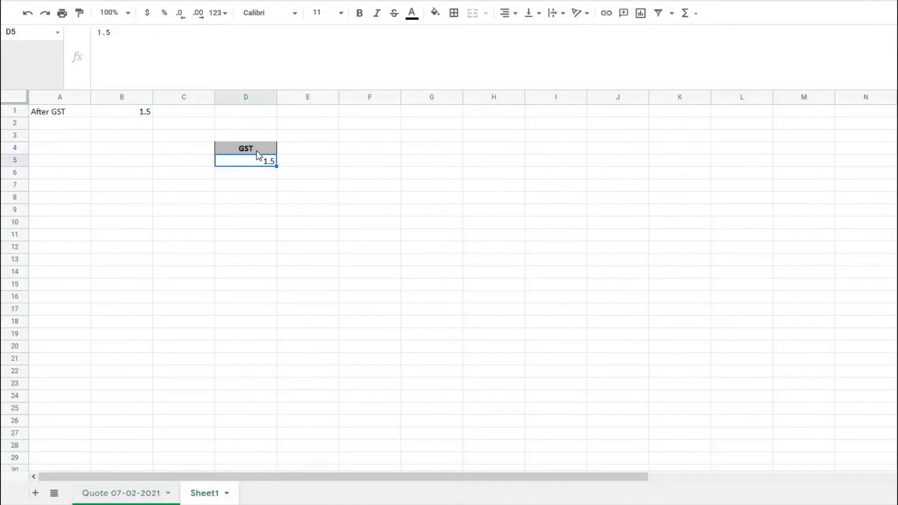
pyautogui.click(257, 151)
pyautogui.click(257, 157)
pyautogui.click(107, 111)
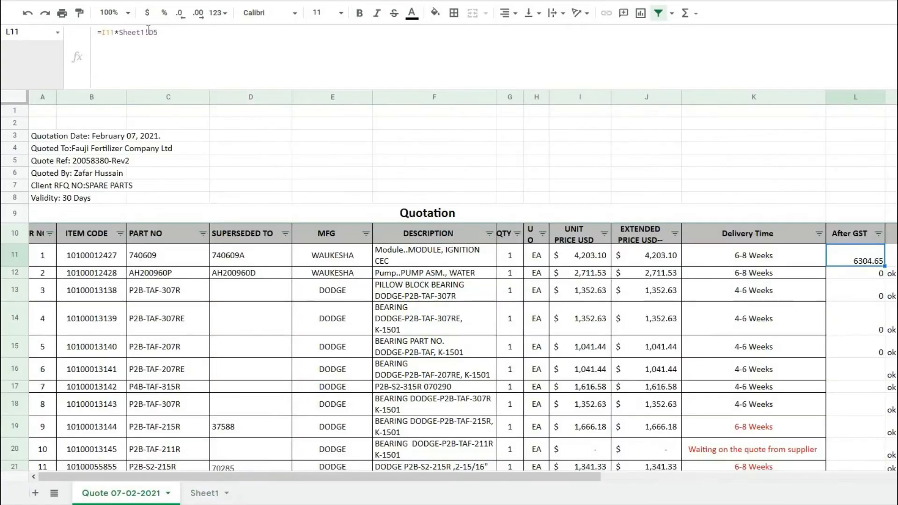
pyautogui.moveTo(159, 32); pyautogui.dragTo(118, 32)
pyautogui.click(121, 32)
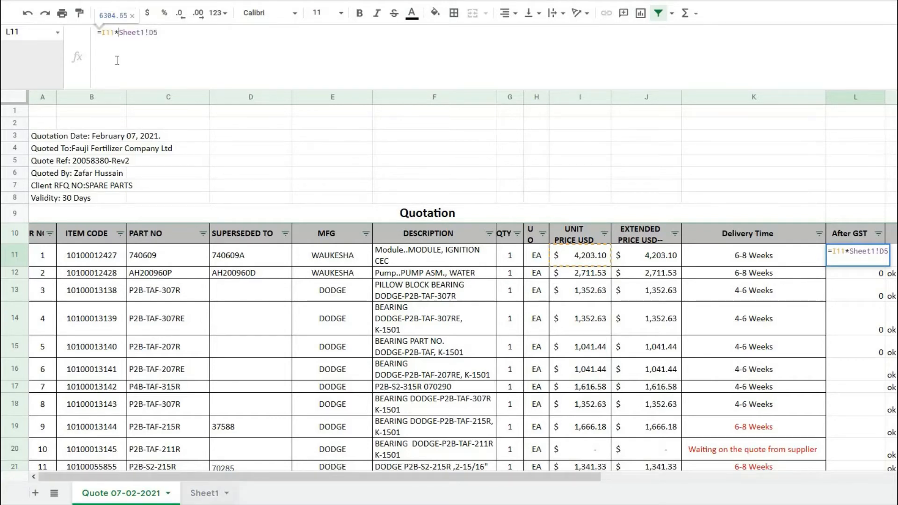
pyautogui.click(202, 494)
pyautogui.click(127, 491)
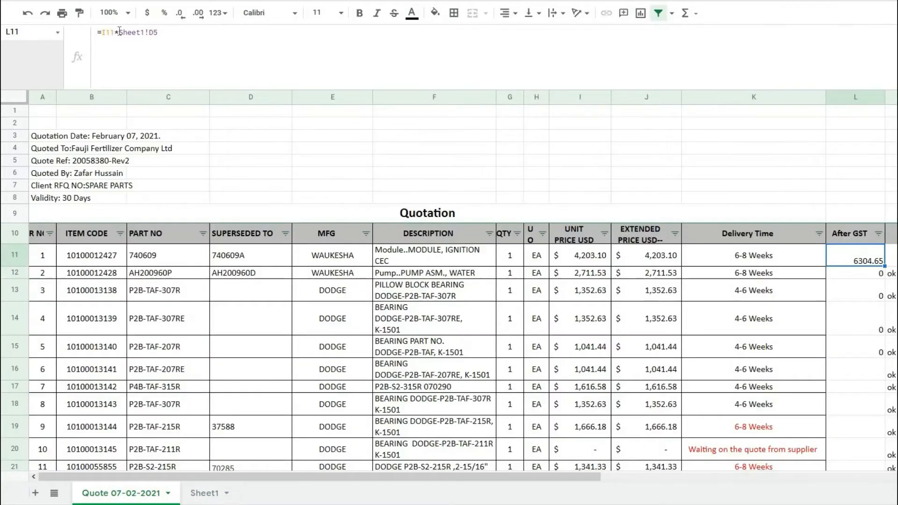
# Step: Retype the Sheet1!D5 reference in L11's formula so it reads =I11*Sheet1!D5
pyautogui.click(193, 32)
pyautogui.write('She')
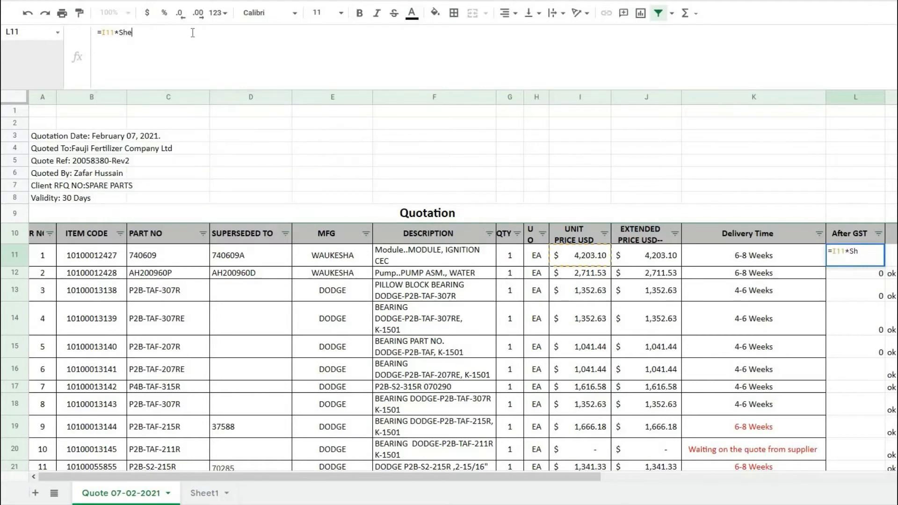
pyautogui.write('et1!D5')
pyautogui.press('Return')
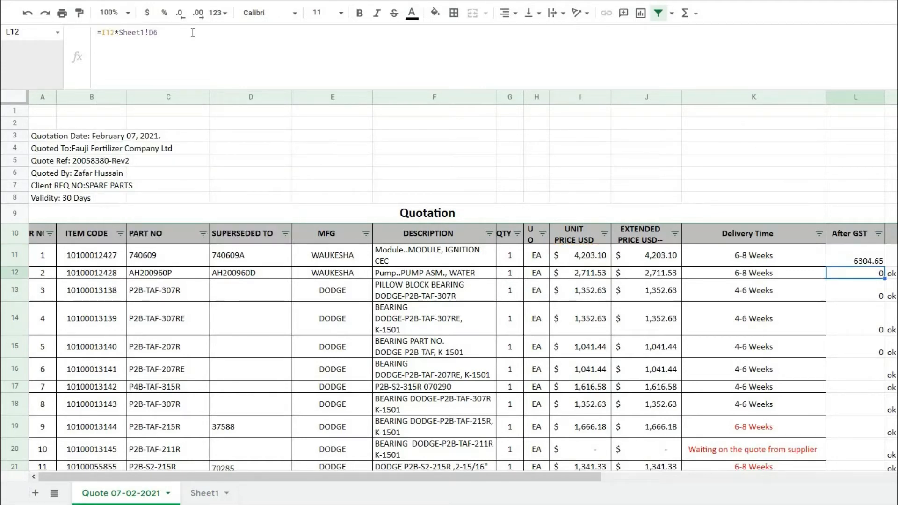
pyautogui.press('Up')
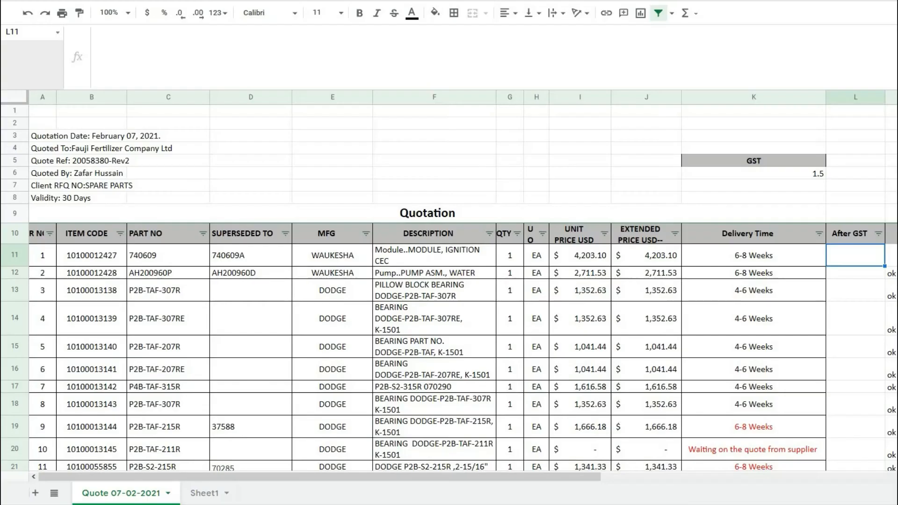
# Step: Enter the formula =J11*K6 in L11 to multiply the extended price by the GST rate
pyautogui.press('Down')
pyautogui.press('Down')
pyautogui.click(667, 260)
pyautogui.click(772, 174)
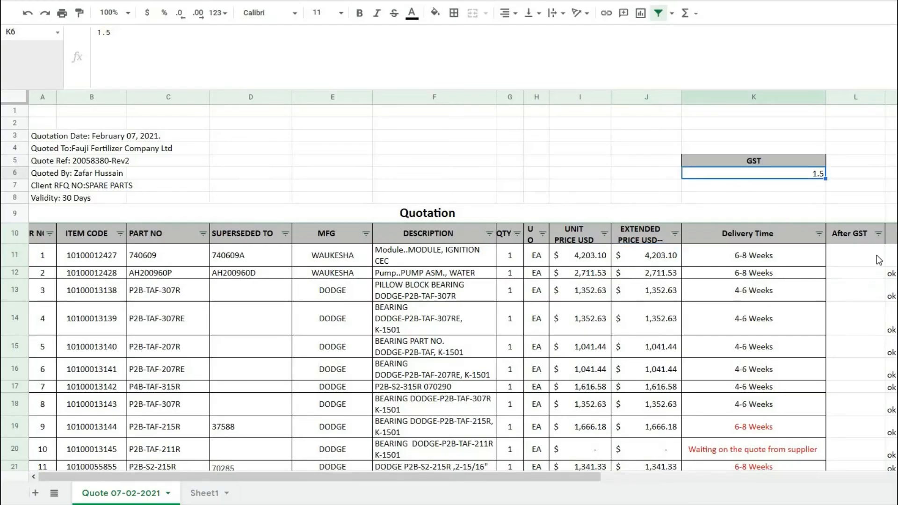
pyautogui.click(877, 258)
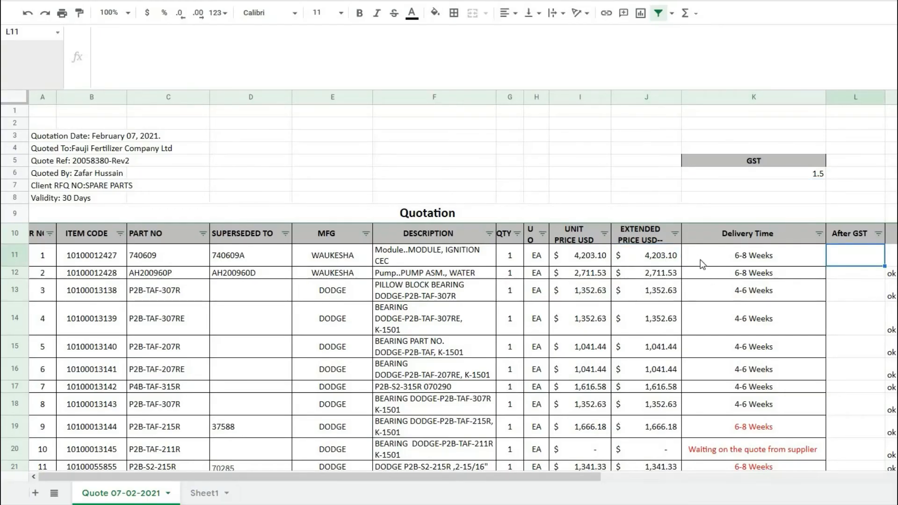
pyautogui.write('=')
pyautogui.click(656, 259)
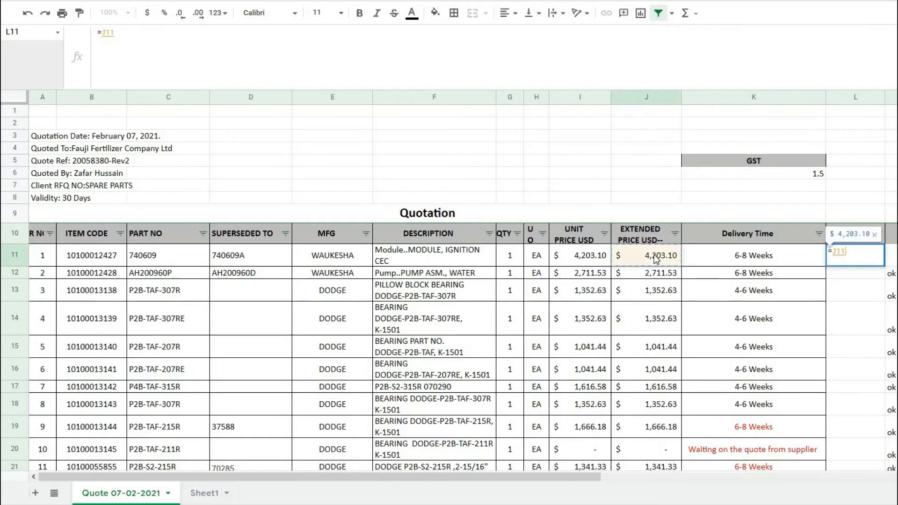
pyautogui.write('*')
pyautogui.click(811, 173)
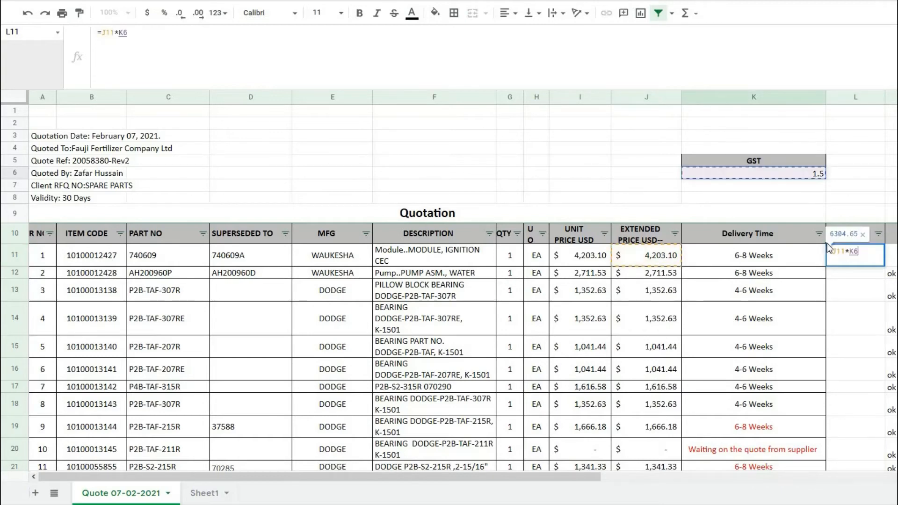
pyautogui.press('Return')
# Step: Try filling the After GST formula from L11 down to L19, check the copied formulas, and undo the fill
pyautogui.click(776, 162)
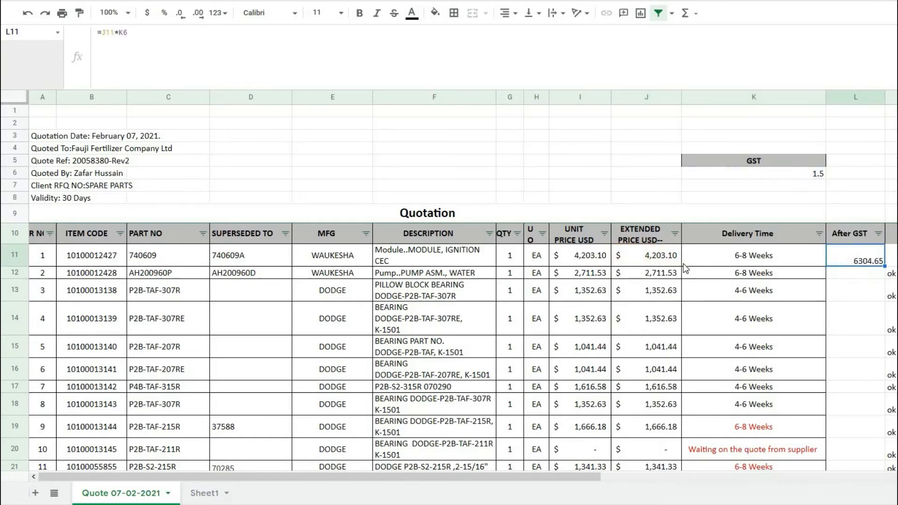
pyautogui.click(669, 263)
pyautogui.click(868, 261)
pyautogui.moveTo(885, 265); pyautogui.dragTo(876, 435)
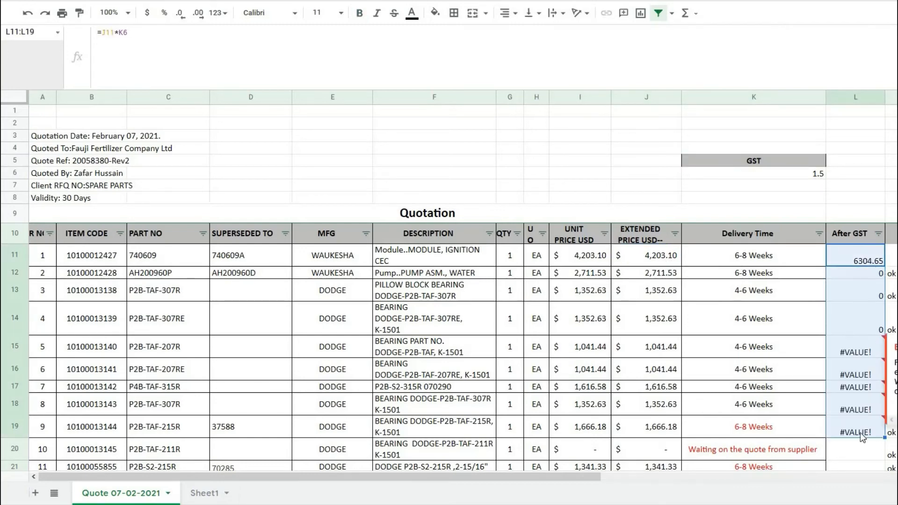
pyautogui.press('Down')
pyautogui.press('Down')
pyautogui.hotkey('ctrl', 'z')
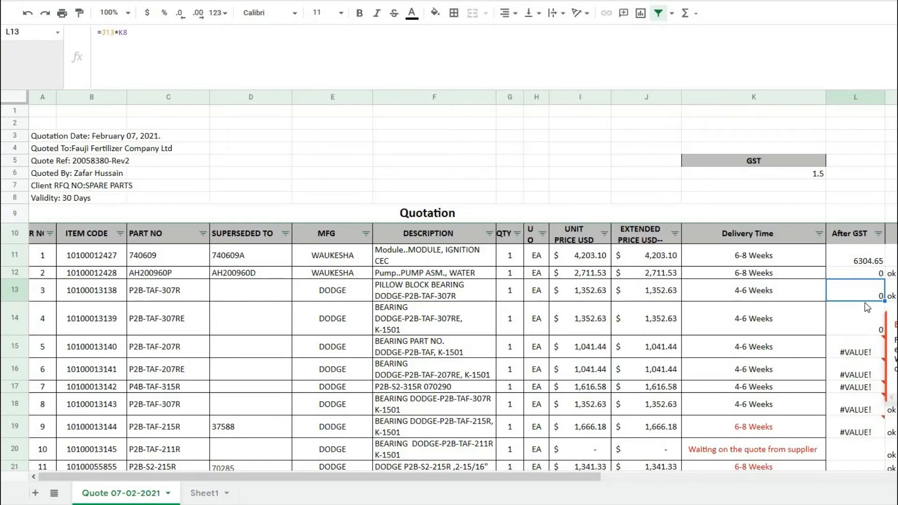
pyautogui.press('Down')
pyautogui.press('Down')
# Step: Lock the GST row in L11's formula as =J11*K$6 and fill it down to L19
pyautogui.click(852, 263)
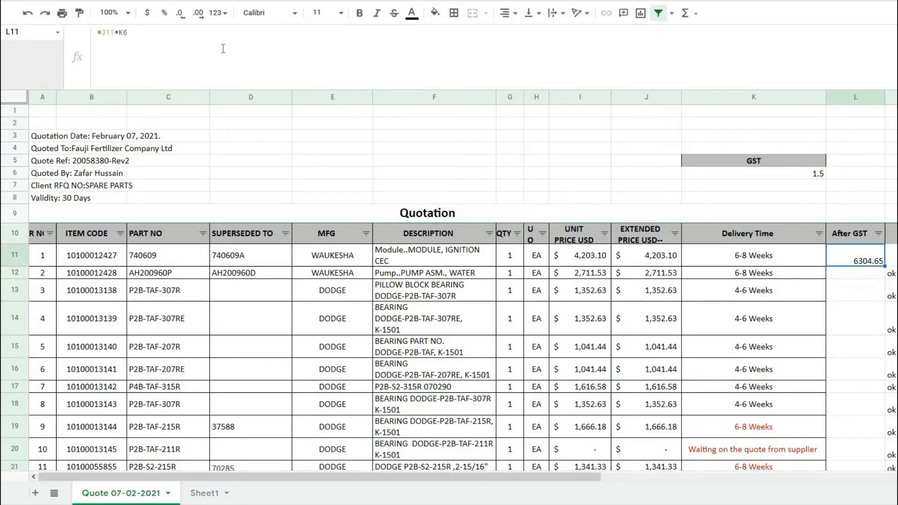
pyautogui.click(150, 42)
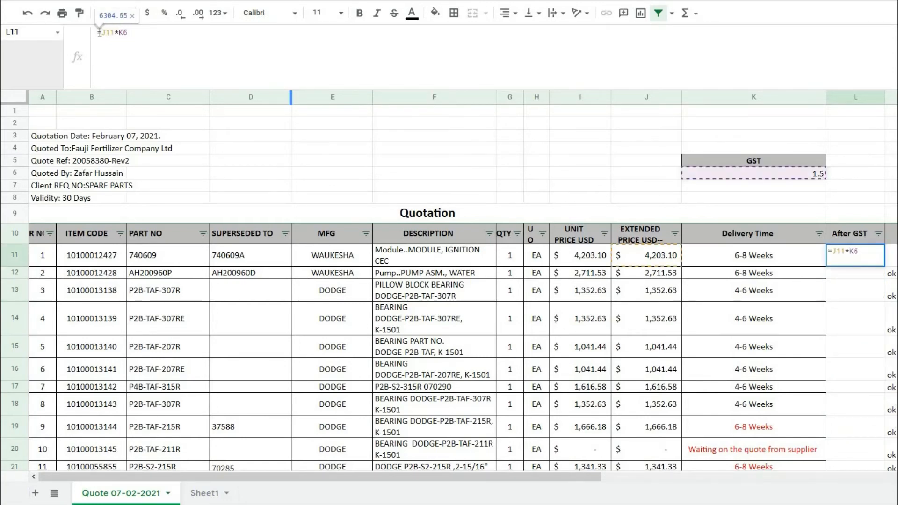
pyautogui.click(106, 32)
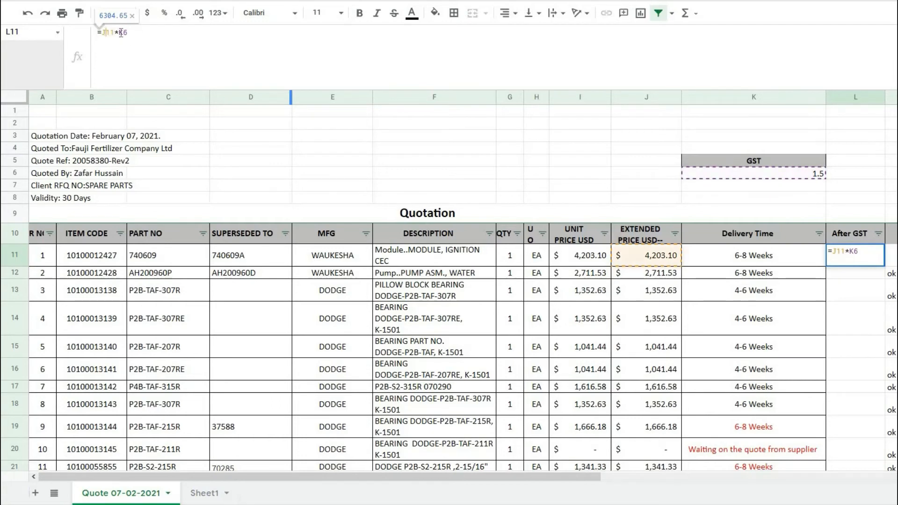
pyautogui.click(123, 32)
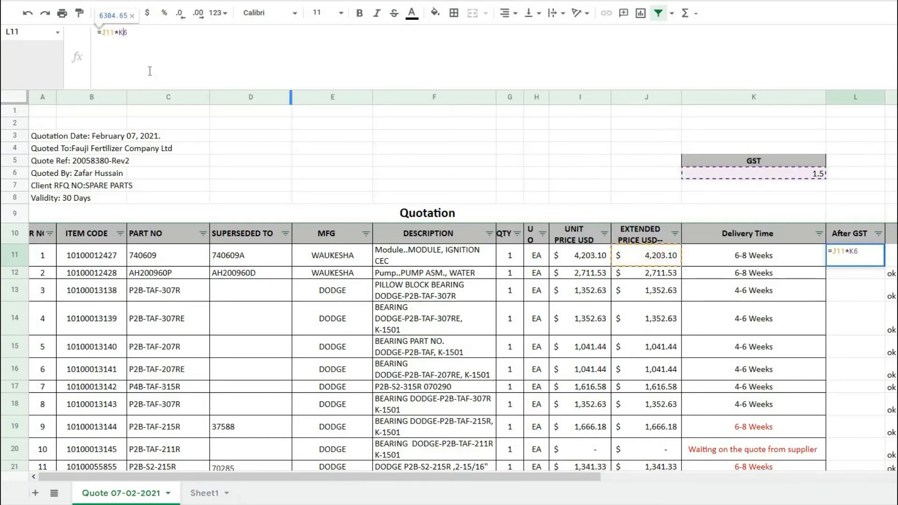
pyautogui.write('$')
pyautogui.press('Return')
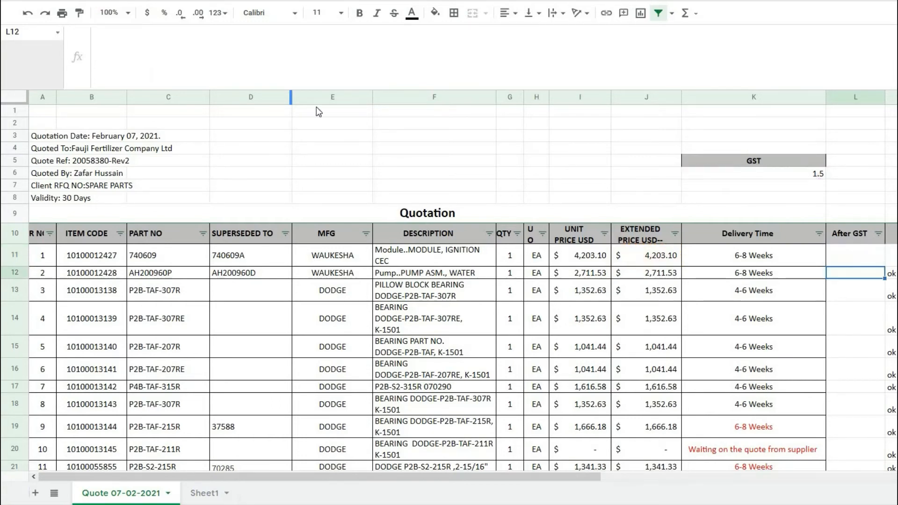
pyautogui.moveTo(884, 266); pyautogui.dragTo(884, 435)
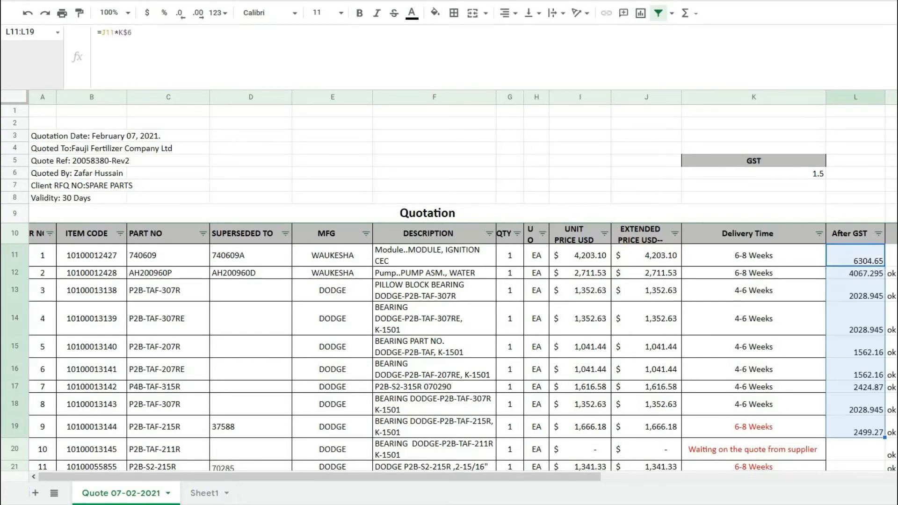
# Step: Try selecting the After GST column from L11 to just below the item table, L11:L1734, and return to the top
pyautogui.hotkey('ctrl', 'shift', 'Down')
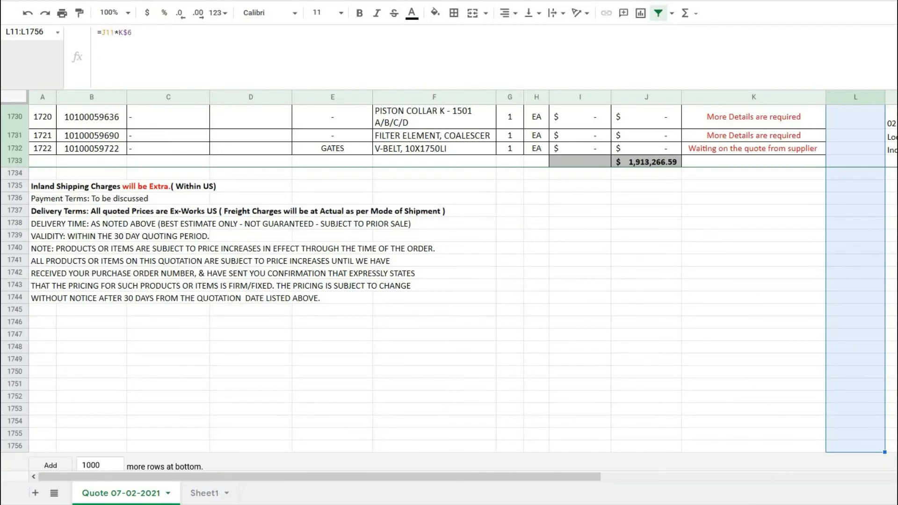
pyautogui.hotkey('shift', 'Up')
pyautogui.hotkey('shift', 'Up')
pyautogui.hotkey('shift', 'Up')
pyautogui.hotkey('shift', 'Up')
pyautogui.hotkey('shift', 'Up')
pyautogui.hotkey('shift', 'Up')
pyautogui.hotkey('shift', 'Up')
pyautogui.hotkey('shift', 'Up')
pyautogui.hotkey('shift', 'Up')
pyautogui.hotkey('shift', 'Up')
pyautogui.hotkey('shift', 'Up')
pyautogui.hotkey('shift', 'Up')
pyautogui.hotkey('shift', 'Up')
pyautogui.hotkey('shift', 'Up')
pyautogui.hotkey('shift', 'Up')
pyautogui.hotkey('shift', 'Up')
pyautogui.hotkey('shift', 'Up')
pyautogui.hotkey('shift', 'Up')
pyautogui.hotkey('shift', 'Up')
pyautogui.hotkey('shift', 'Up')
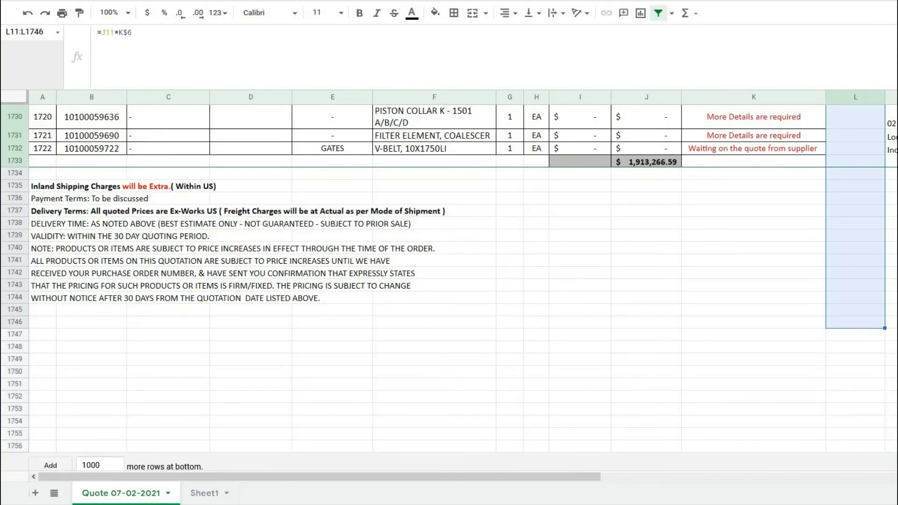
pyautogui.hotkey('shift', 'Down')
pyautogui.hotkey('shift', 'Down')
pyautogui.hotkey('shift', 'Down')
pyautogui.hotkey('shift', 'Down')
pyautogui.hotkey('shift', 'Down')
pyautogui.hotkey('shift', 'Down')
pyautogui.hotkey('shift', 'Down')
pyautogui.hotkey('shift', 'Down')
pyautogui.hotkey('shift', 'Down')
pyautogui.hotkey('shift', 'Down')
pyautogui.hotkey('shift', 'Down')
pyautogui.hotkey('shift', 'Down')
pyautogui.hotkey('shift', 'Down')
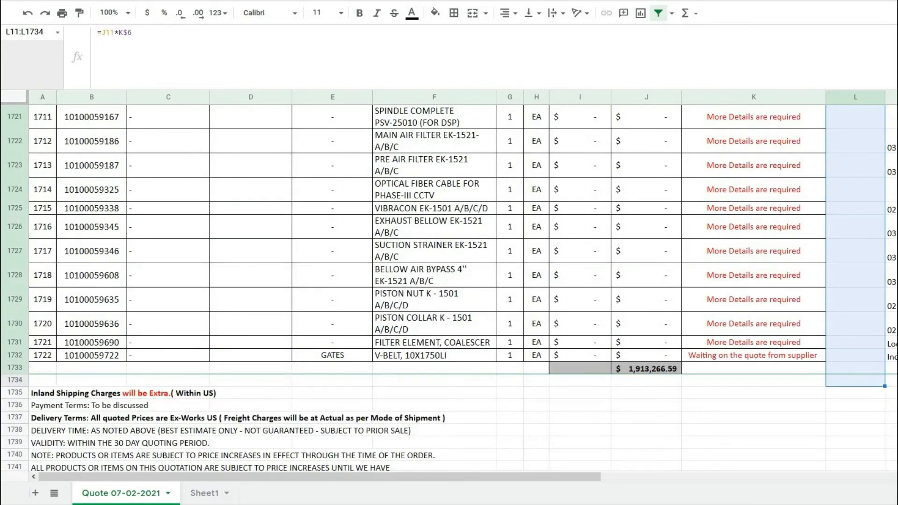
pyautogui.scroll(10, 449, 286)
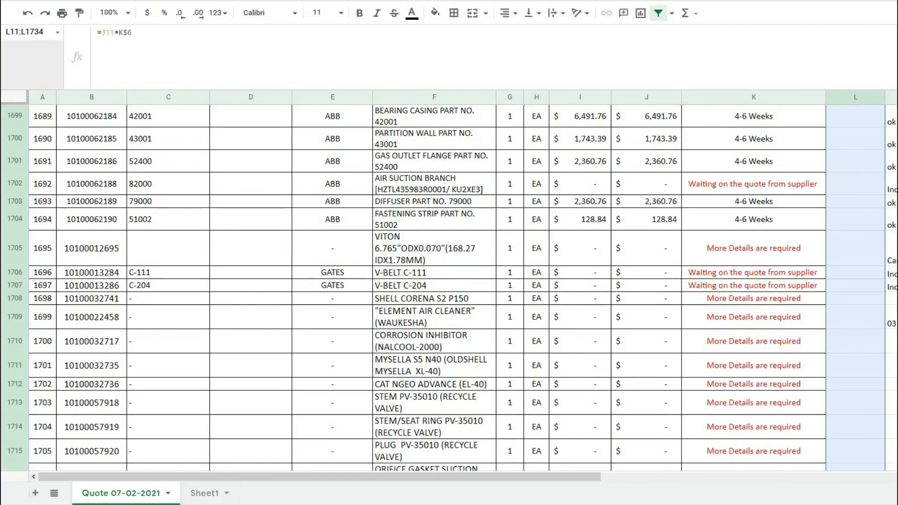
pyautogui.scroll(20, 883, 404)
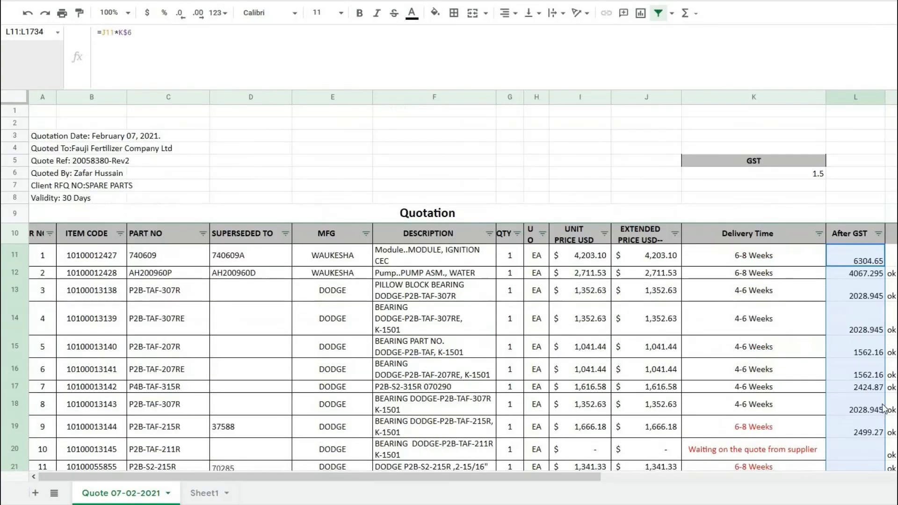
# Step: Select the After GST formulas in L11:L19 and extend the fill one row down to L20
pyautogui.click(882, 404)
pyautogui.moveTo(869, 263); pyautogui.dragTo(875, 434)
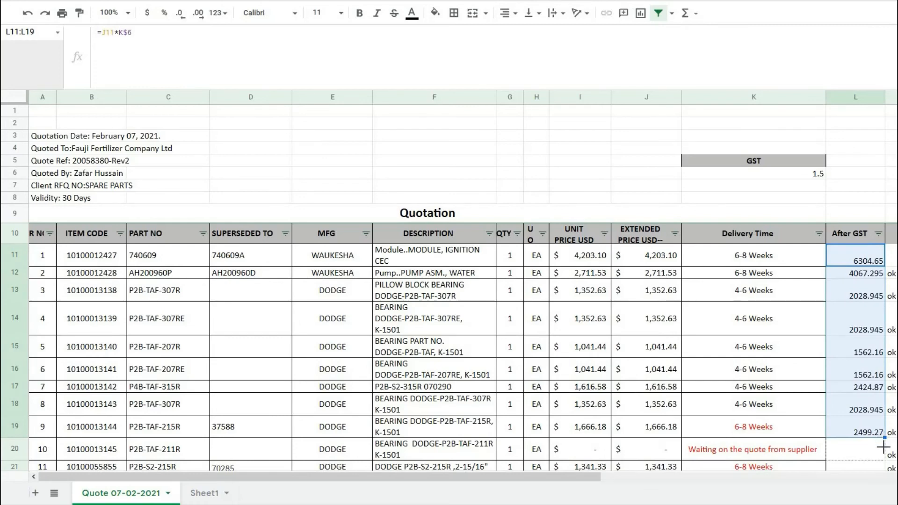
pyautogui.moveTo(883, 447)
pyautogui.mouseDown()
pyautogui.moveTo(879, 458)
pyautogui.moveTo(886, 442)
pyautogui.mouseUp()
# Step: Copy the After GST formula from L20 and paste it into every cell below it, L21:L1756
pyautogui.scroll(-3, 879, 405)
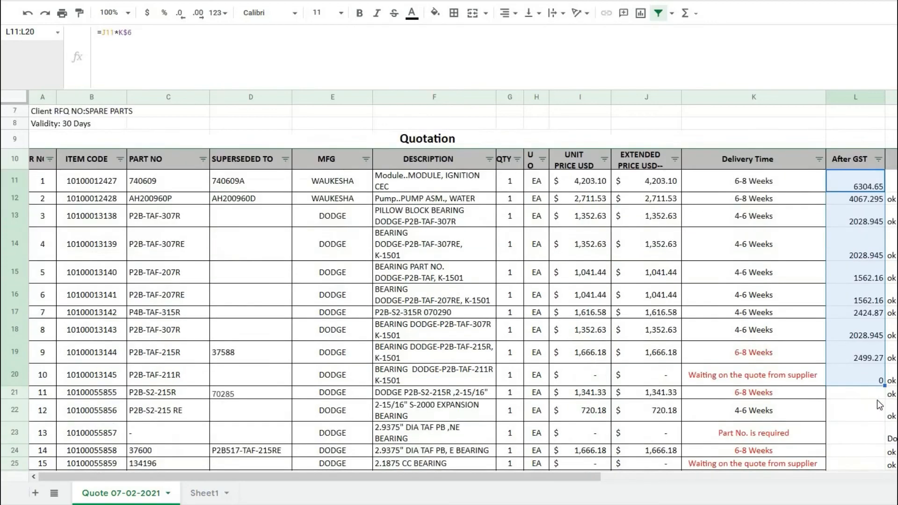
pyautogui.scroll(-2, 880, 405)
pyautogui.hotkey('ctrl', 'c')
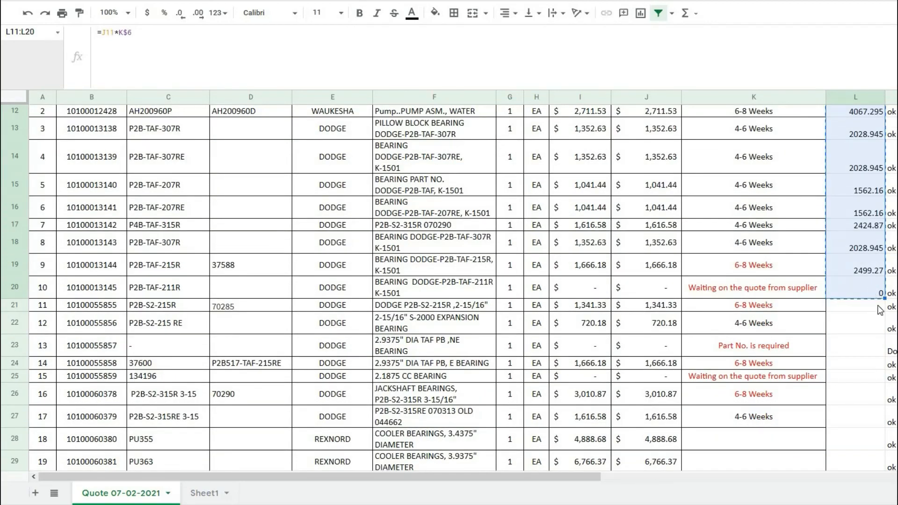
pyautogui.click(878, 304)
pyautogui.click(876, 294)
pyautogui.hotkey('ctrl', 'c')
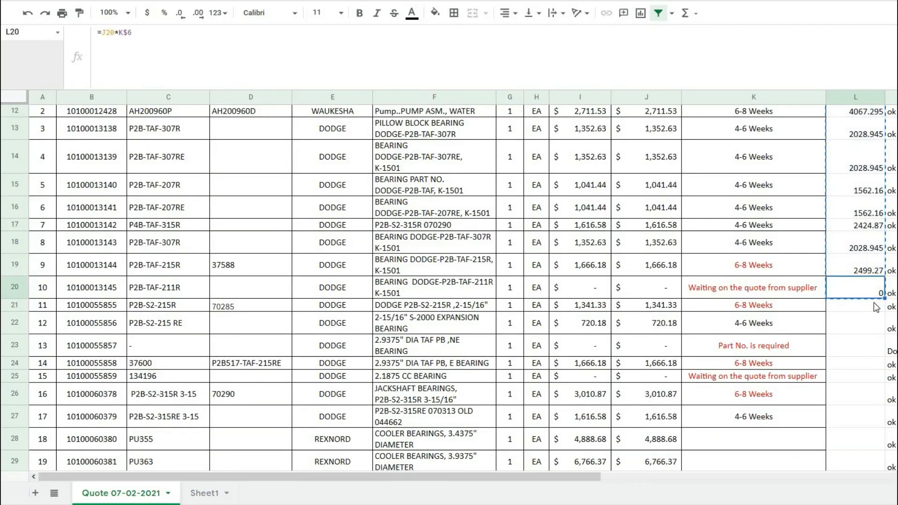
pyautogui.click(876, 306)
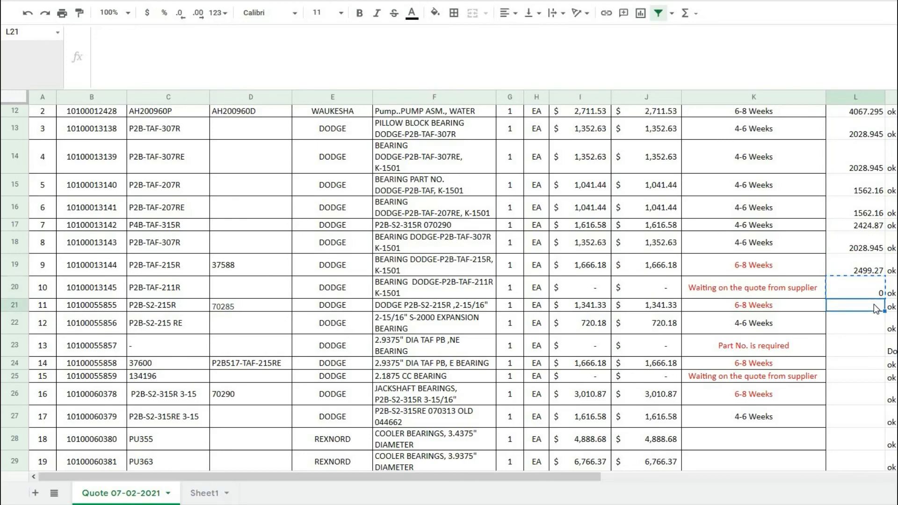
pyautogui.hotkey('ctrl', 'shift', 'Down')
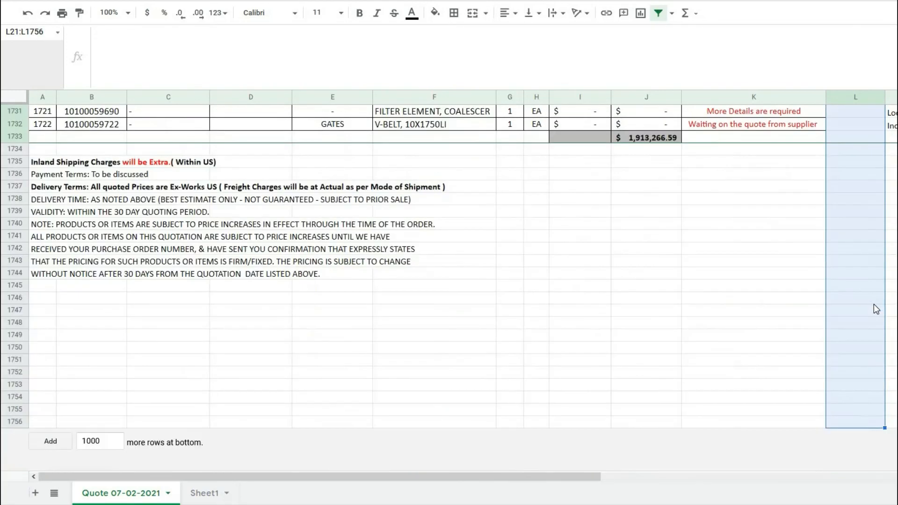
pyautogui.hotkey('ctrl', 'v')
pyautogui.scroll(3, 876, 310)
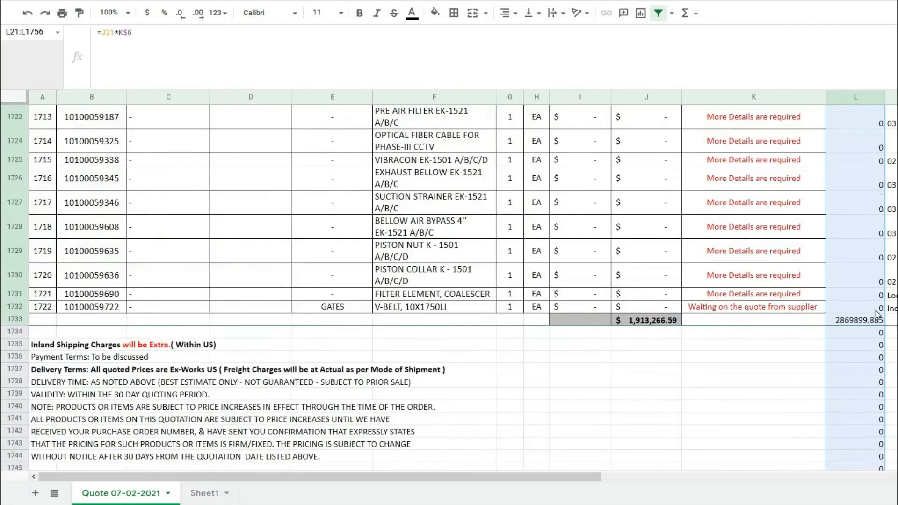